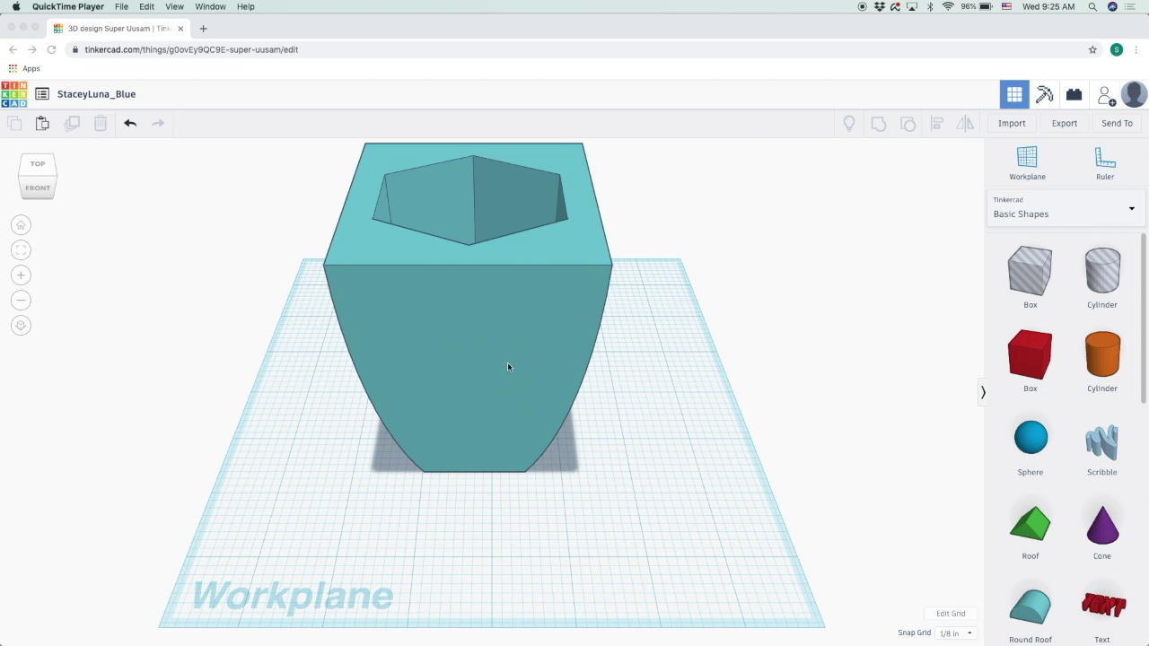
# Step: Place a red 3D Text shape with its default wording TEXT in front of the planter
pyautogui.moveTo(701, 335); pyautogui.dragTo(452, 374, button='right')
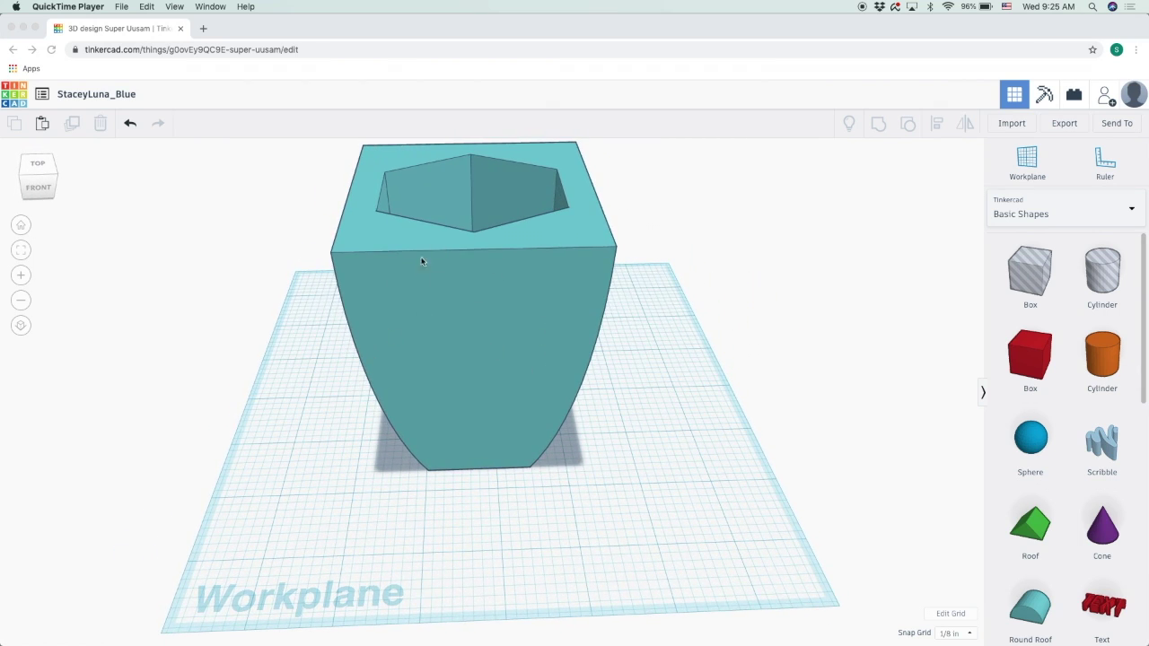
pyautogui.moveTo(694, 312); pyautogui.dragTo(532, 249, button='right')
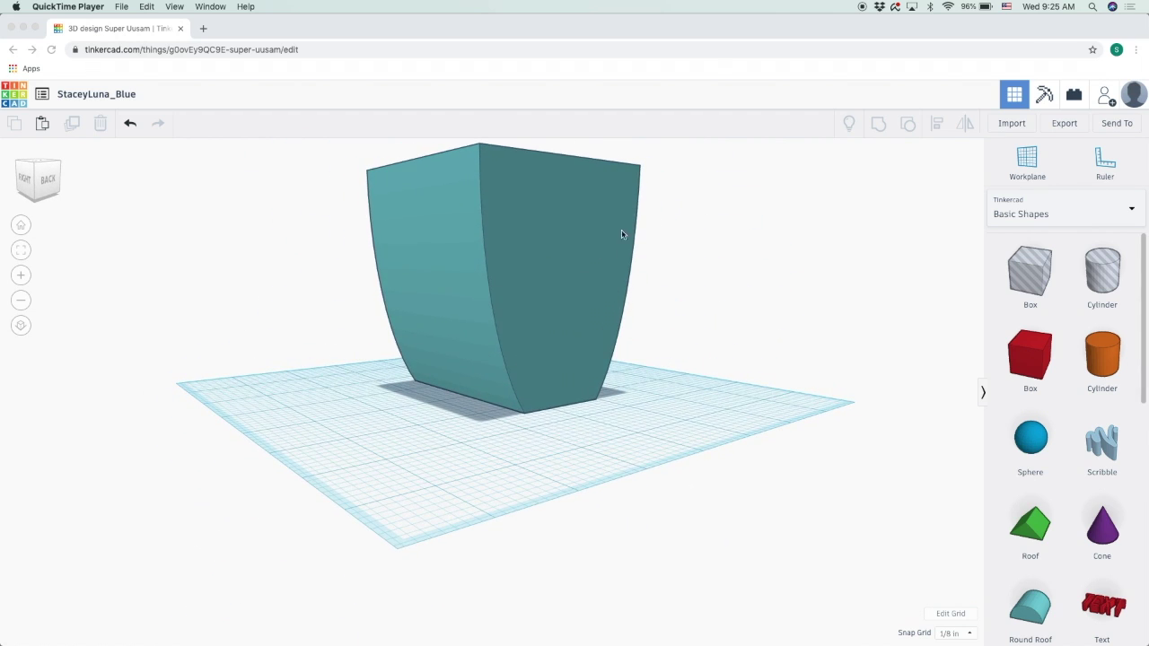
pyautogui.moveTo(320, 407); pyautogui.dragTo(611, 470, button='right')
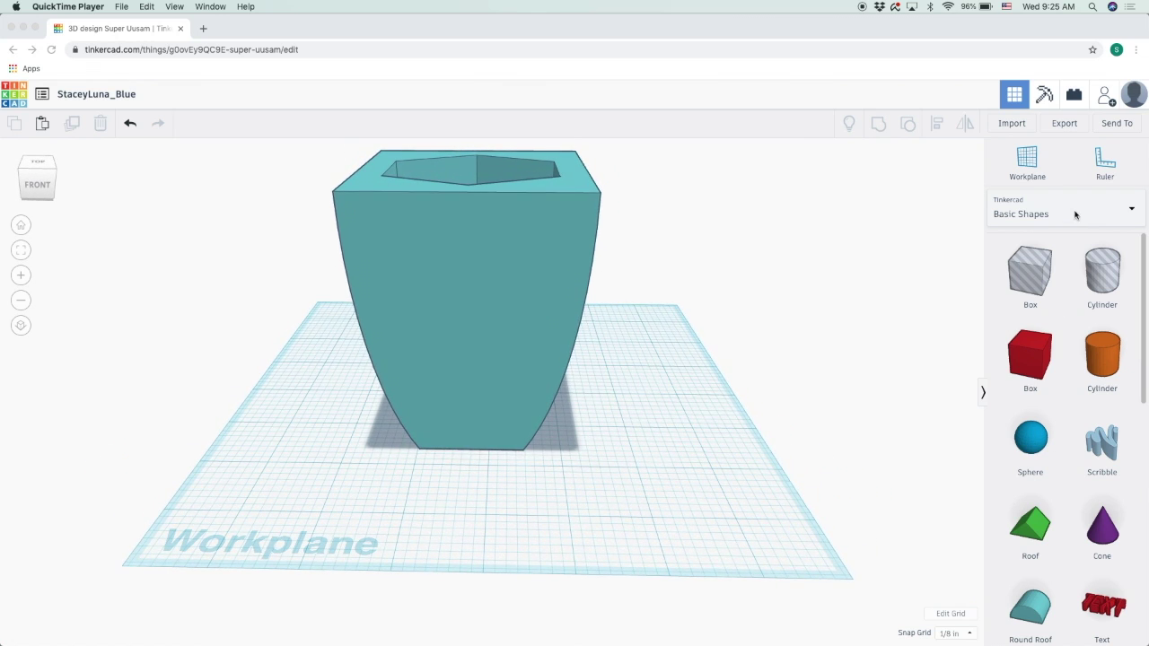
pyautogui.scroll(-7, 1103, 474)
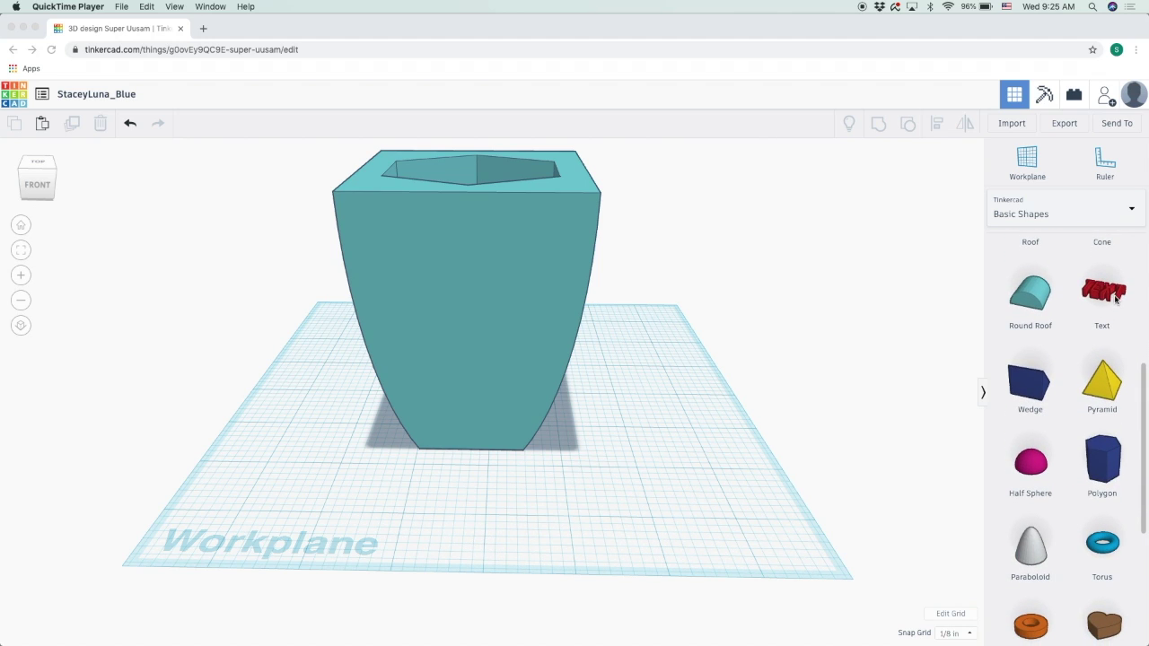
pyautogui.click(1038, 337)
pyautogui.moveTo(1089, 311); pyautogui.dragTo(692, 499)
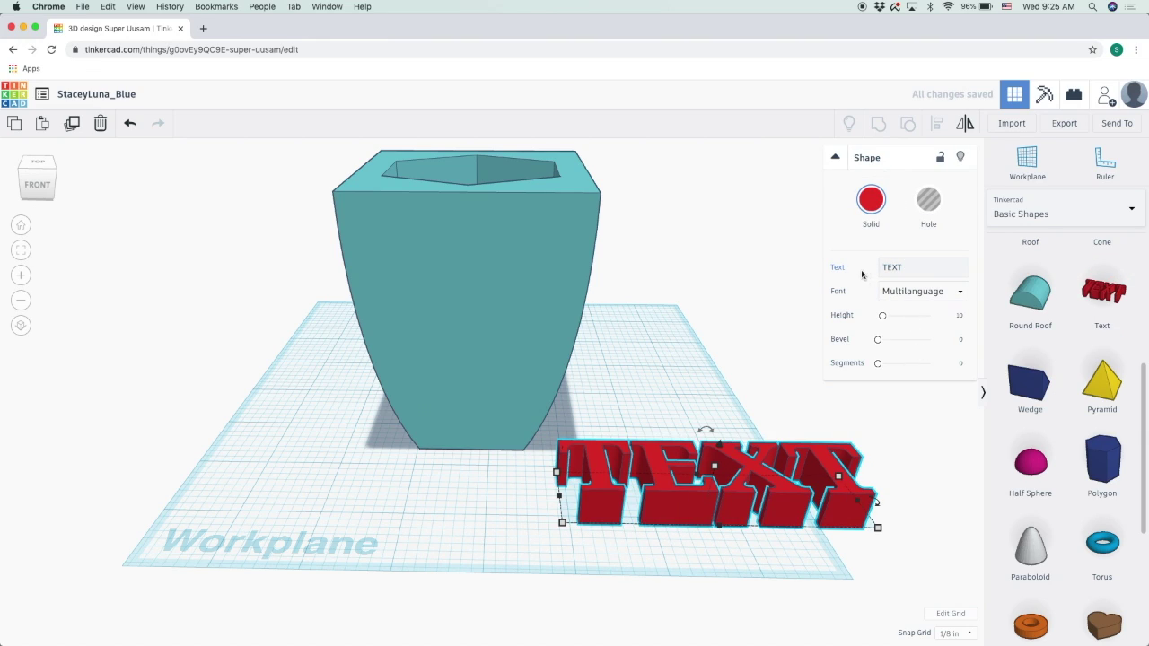
# Step: Replace the placeholder wording TEXT with 'Girls'
pyautogui.click(909, 270)
pyautogui.press('BackSpace')
pyautogui.press('BackSpace')
pyautogui.press('BackSpace')
pyautogui.press('BackSpace')
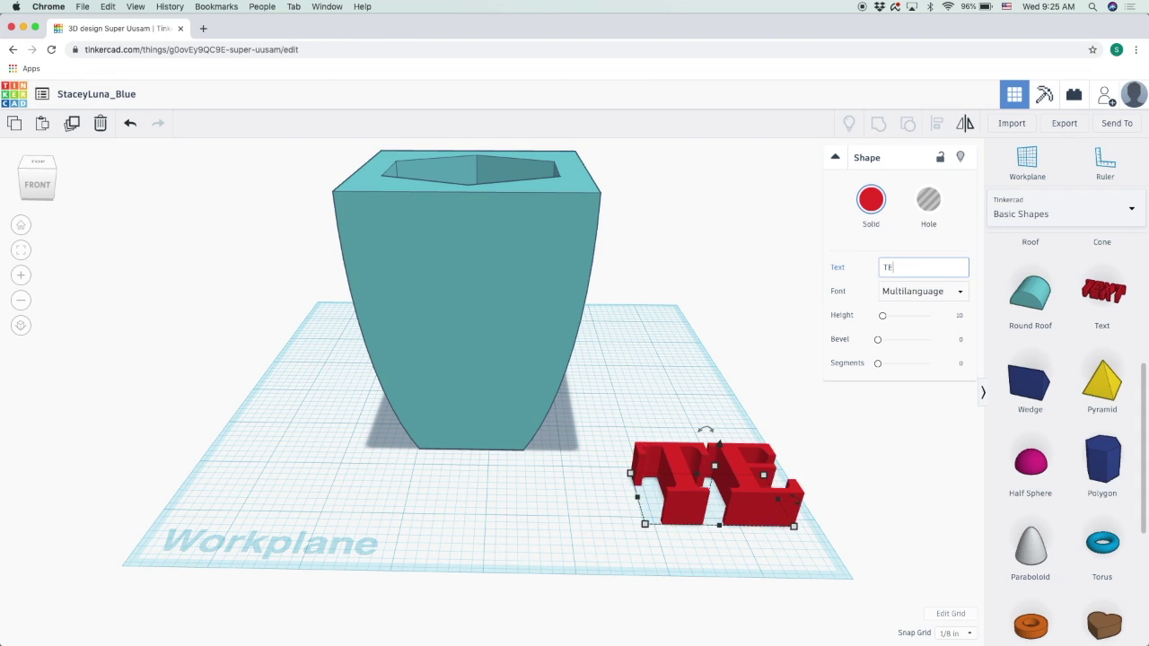
pyautogui.write('Girls')
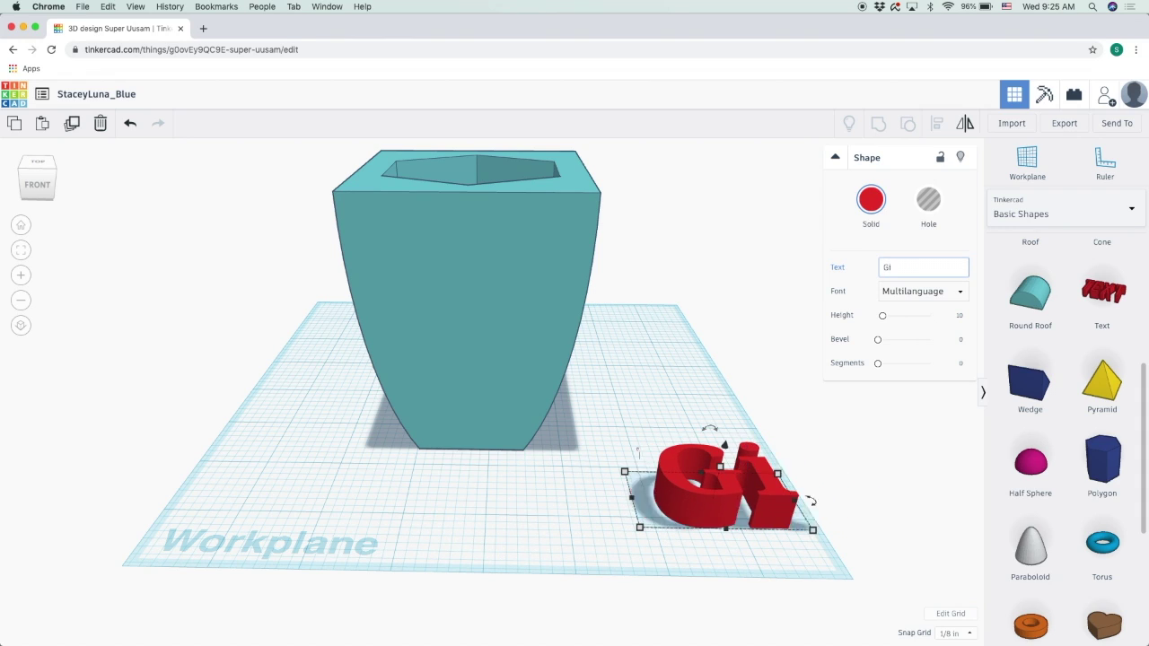
# Step: Try the Sans and Sans Mono fonts, then set the Girls text to Serif
pyautogui.click(910, 295)
pyautogui.click(903, 331)
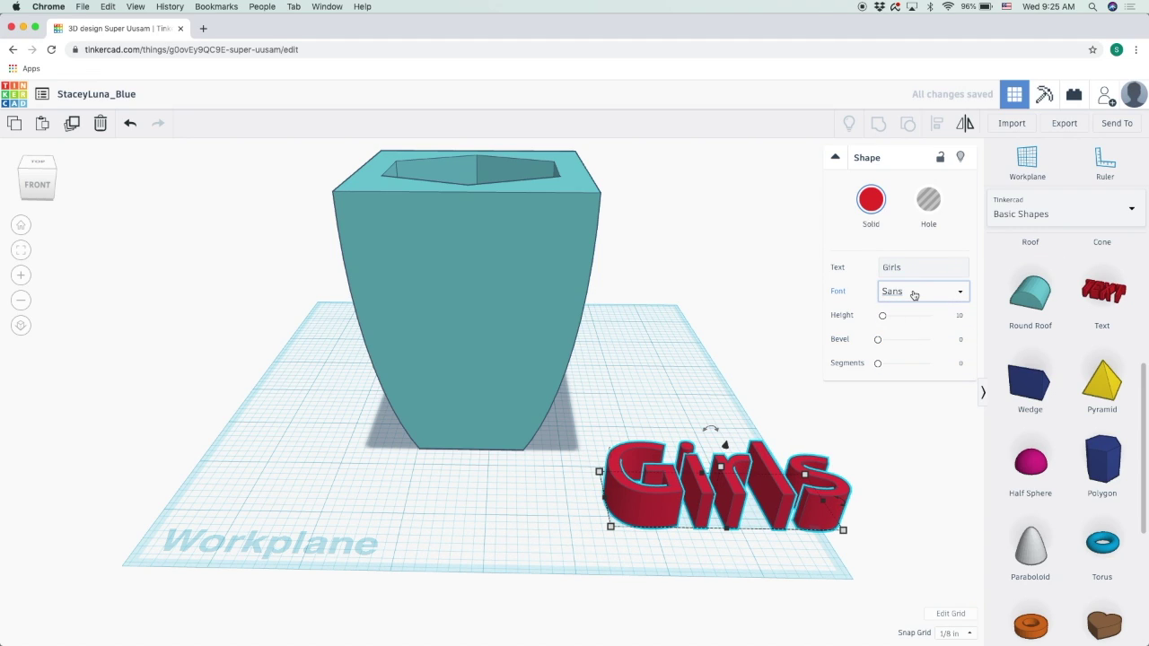
pyautogui.click(914, 293)
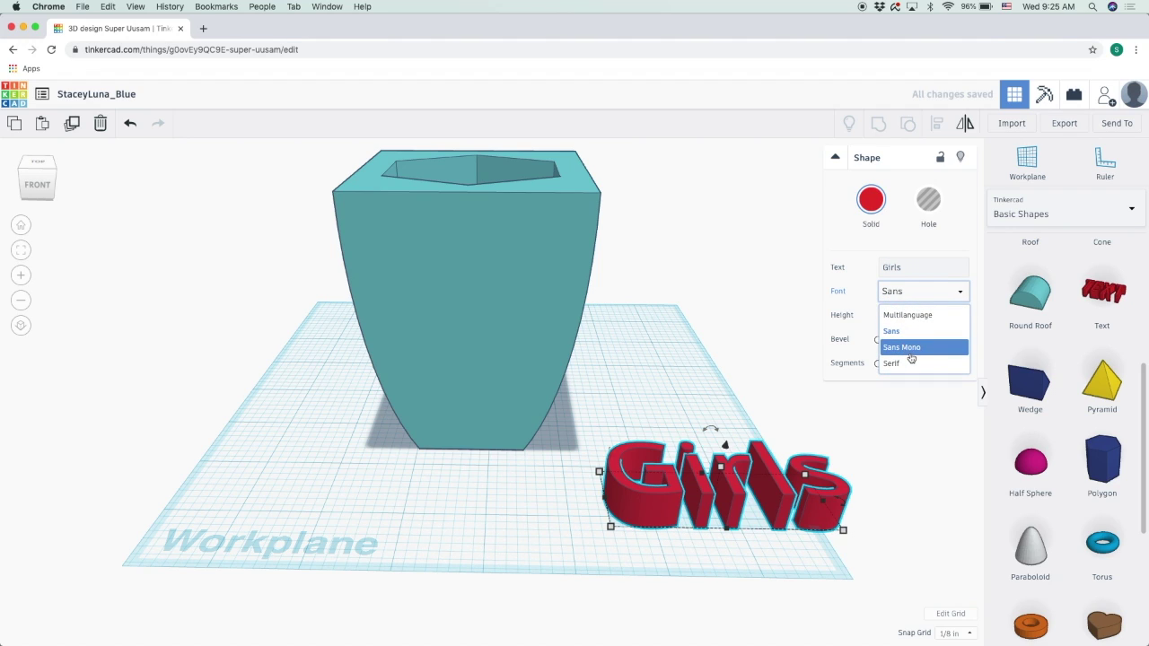
pyautogui.click(912, 348)
pyautogui.click(908, 292)
pyautogui.click(915, 300)
pyautogui.click(916, 296)
pyautogui.click(918, 363)
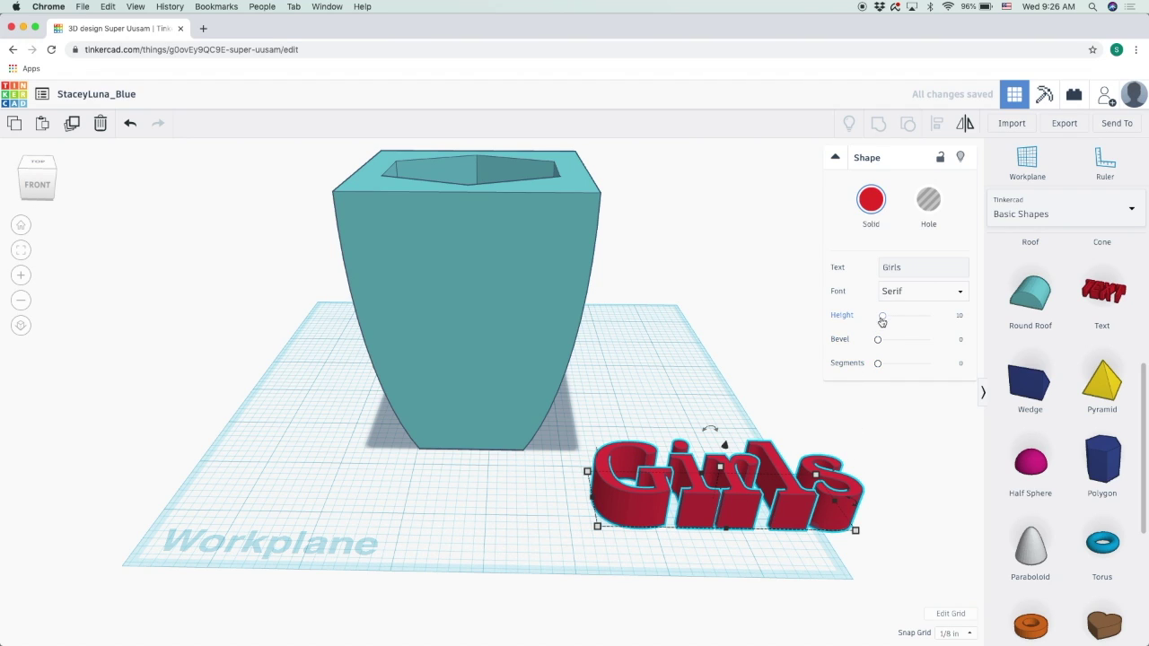
# Step: Set the text height to 9.86, try a 2.5 bevel, then reset the bevel to 0
pyautogui.moveTo(882, 321)
pyautogui.mouseDown()
pyautogui.moveTo(928, 319)
pyautogui.moveTo(882, 322)
pyautogui.mouseUp()
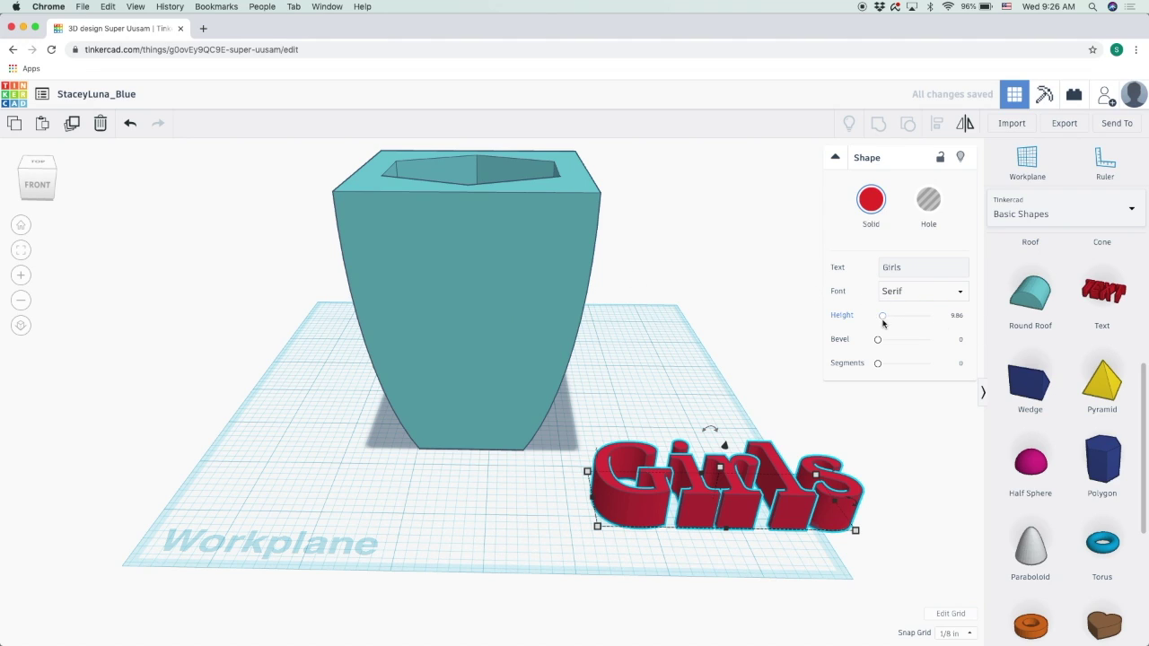
pyautogui.moveTo(878, 342); pyautogui.dragTo(932, 349)
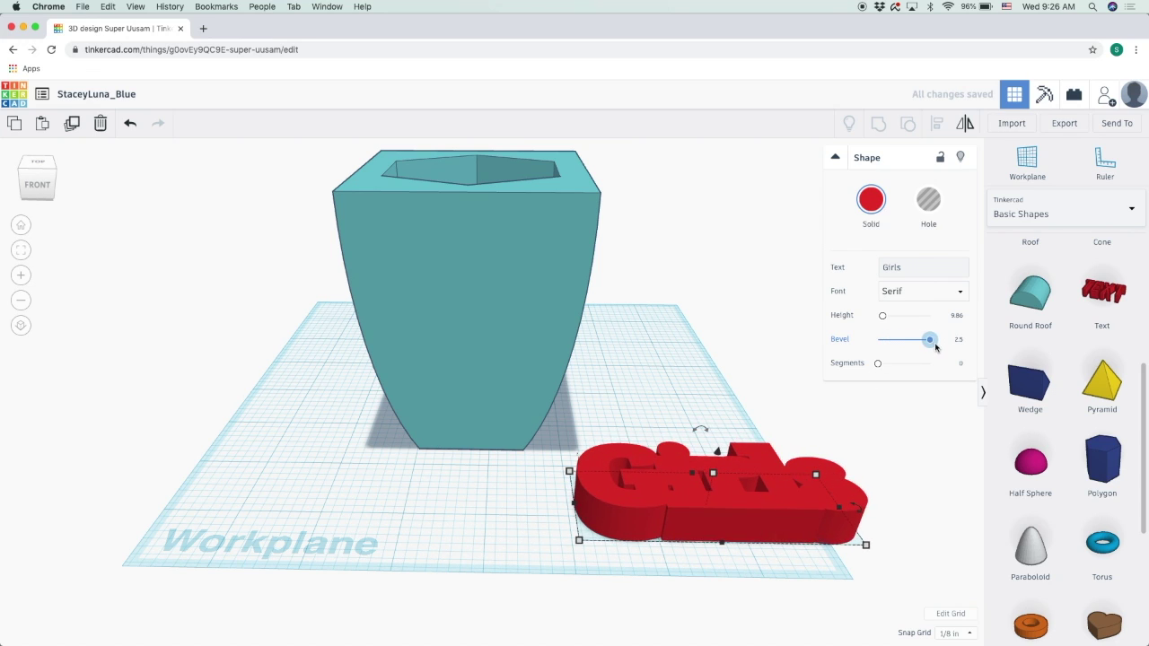
pyautogui.moveTo(863, 467); pyautogui.dragTo(695, 403, button='right')
pyautogui.click(710, 464)
pyautogui.moveTo(721, 493); pyautogui.dragTo(810, 500, button='right')
pyautogui.click(799, 467)
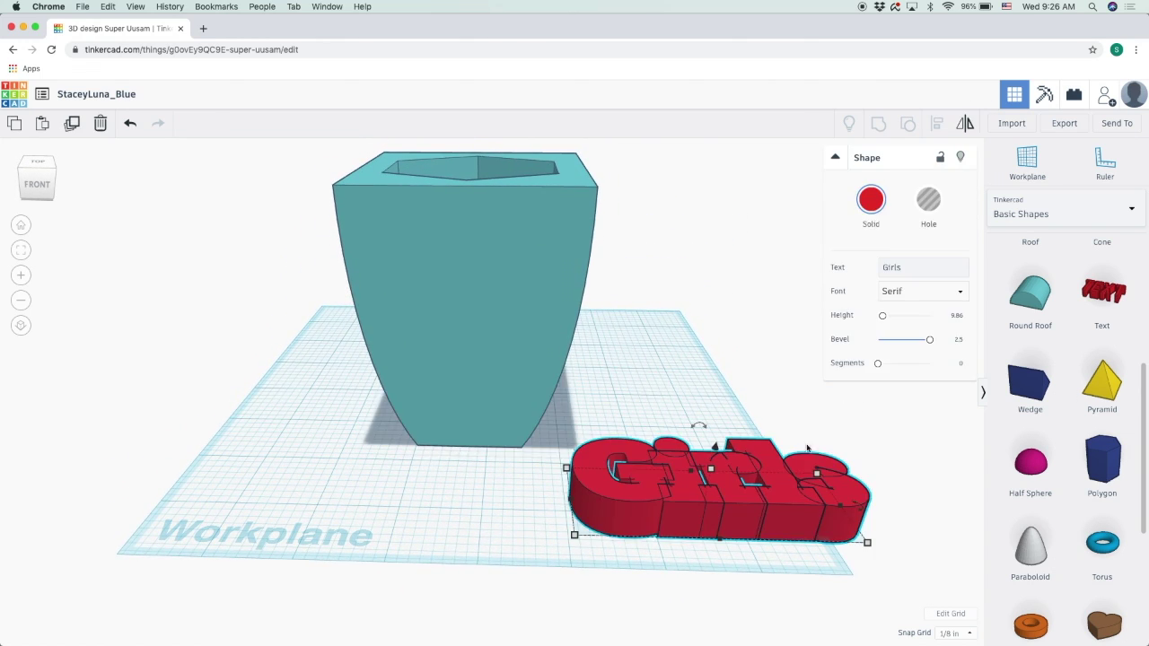
pyautogui.moveTo(929, 342); pyautogui.dragTo(876, 343)
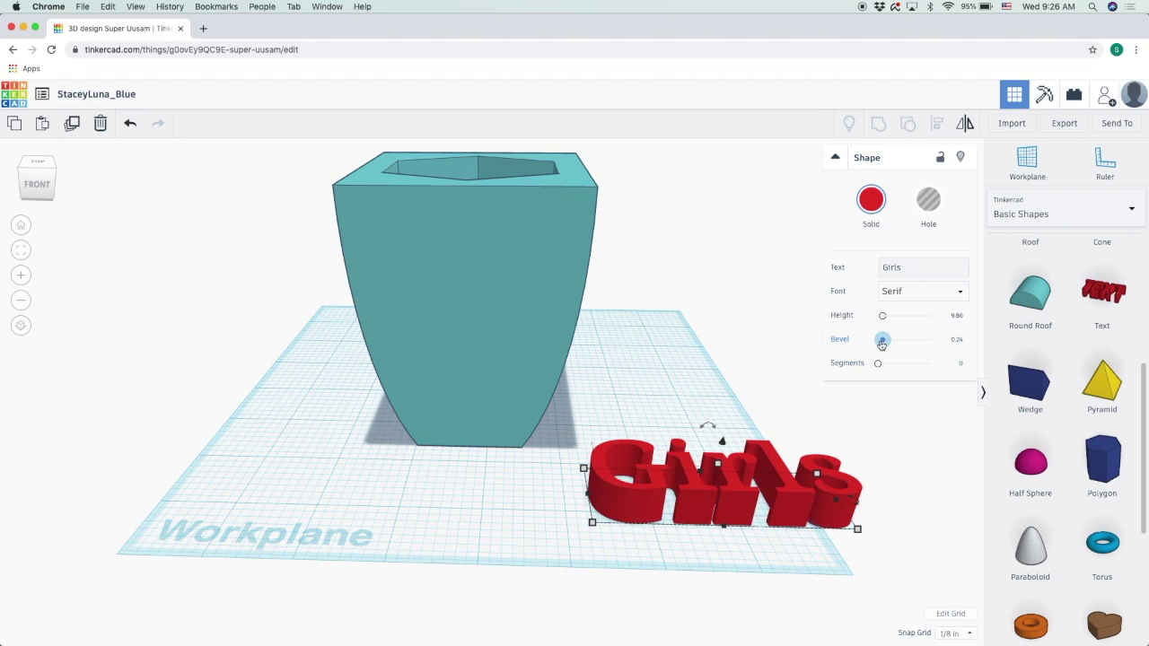
pyautogui.moveTo(885, 345); pyautogui.dragTo(878, 343)
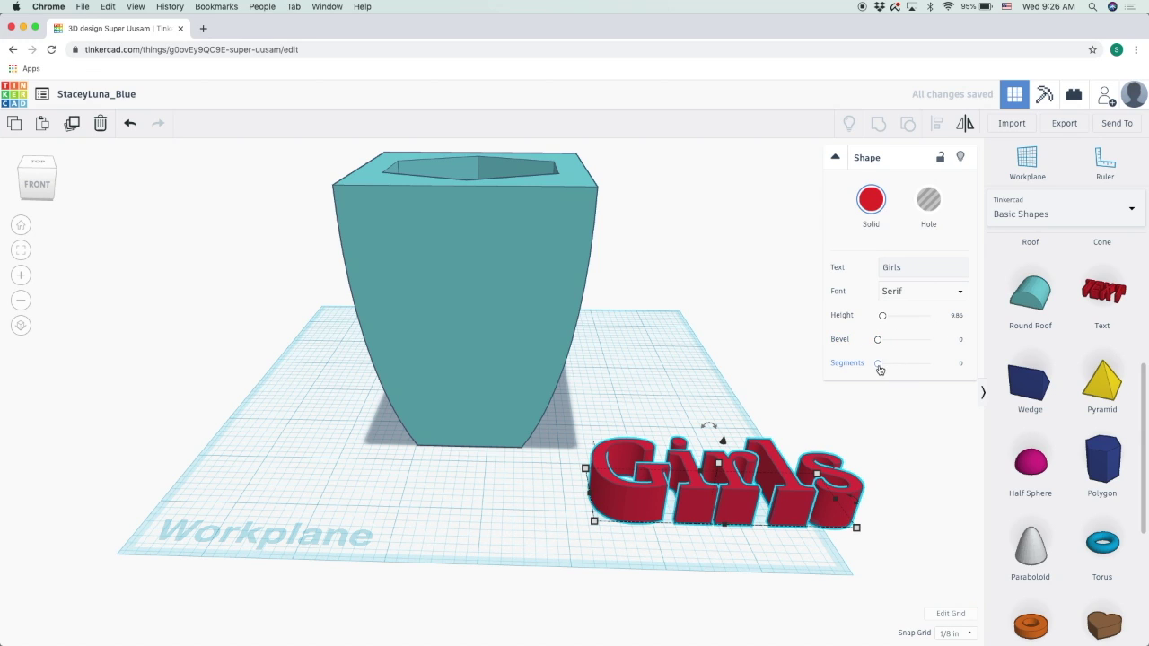
# Step: Set the Girls text segments to 5 for smoother lettering
pyautogui.moveTo(880, 368); pyautogui.dragTo(889, 367)
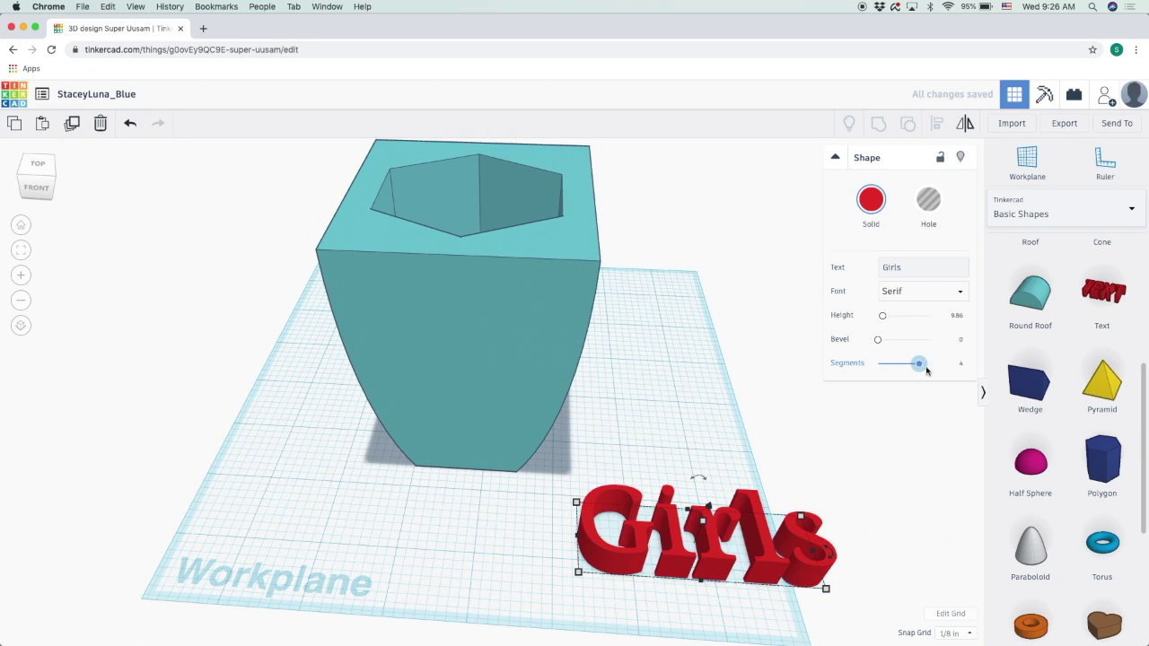
pyautogui.moveTo(959, 372); pyautogui.dragTo(957, 373)
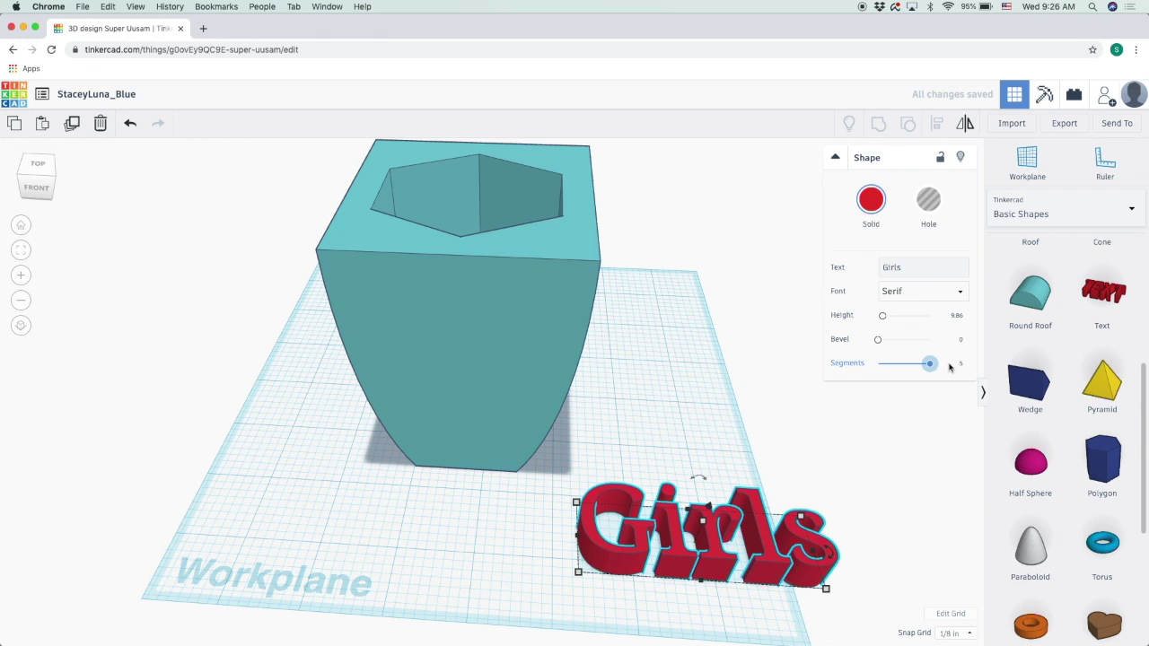
pyautogui.moveTo(883, 482); pyautogui.dragTo(827, 502, button='right')
pyautogui.moveTo(905, 478); pyautogui.dragTo(344, 387, button='right')
# Step: Rotate the Girls text about 90° to stand upright, undoing one wrong turn
pyautogui.moveTo(337, 403); pyautogui.dragTo(337, 403)
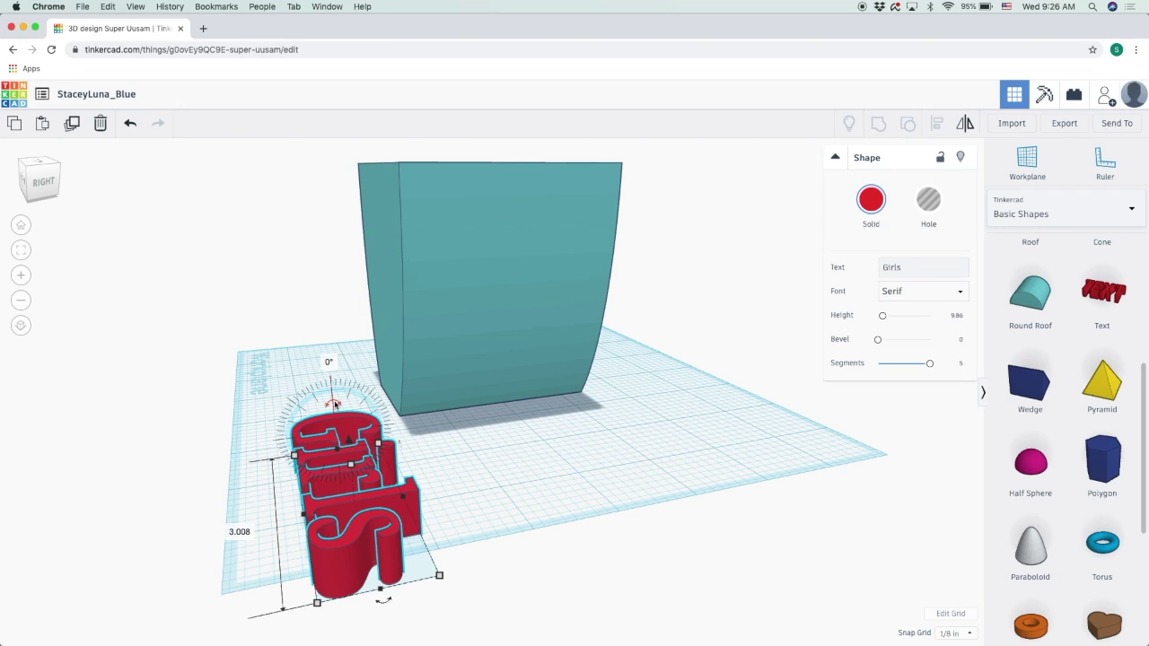
pyautogui.moveTo(334, 404); pyautogui.dragTo(372, 378)
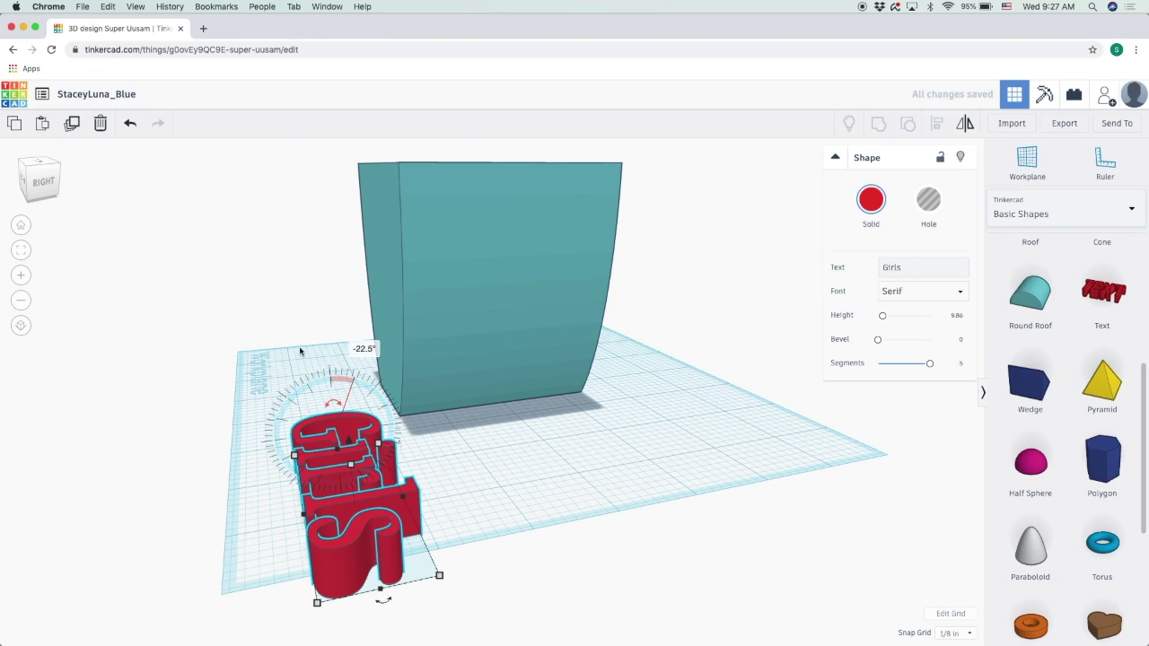
pyautogui.moveTo(368, 359); pyautogui.dragTo(330, 363)
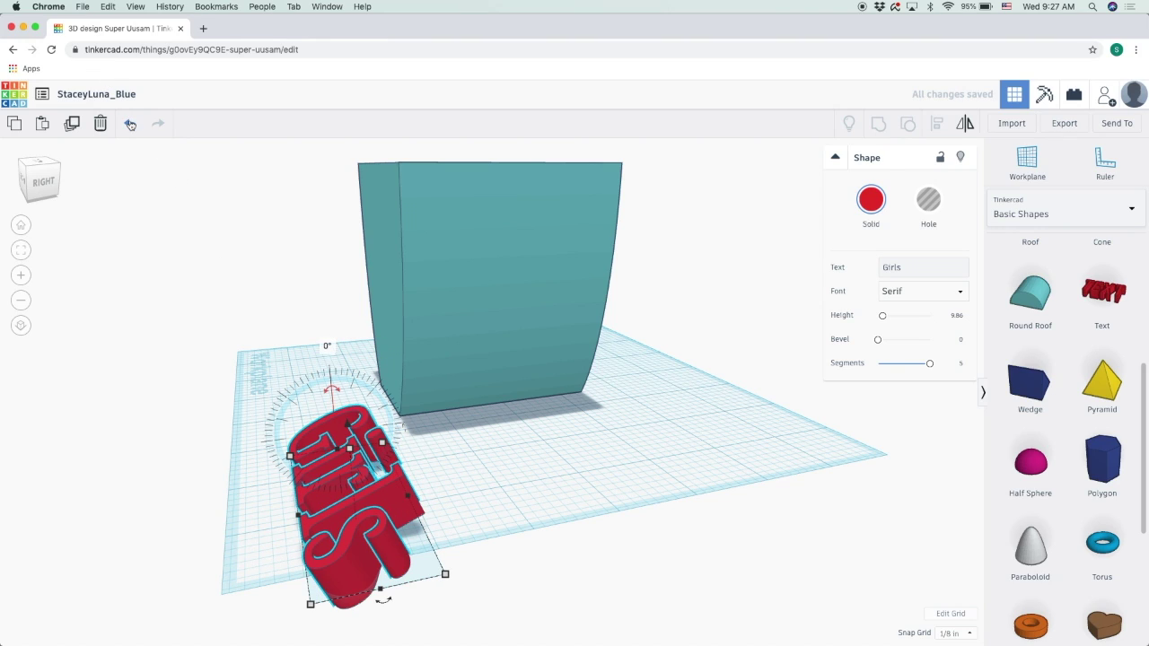
pyautogui.click(130, 125)
pyautogui.moveTo(333, 402); pyautogui.dragTo(280, 444)
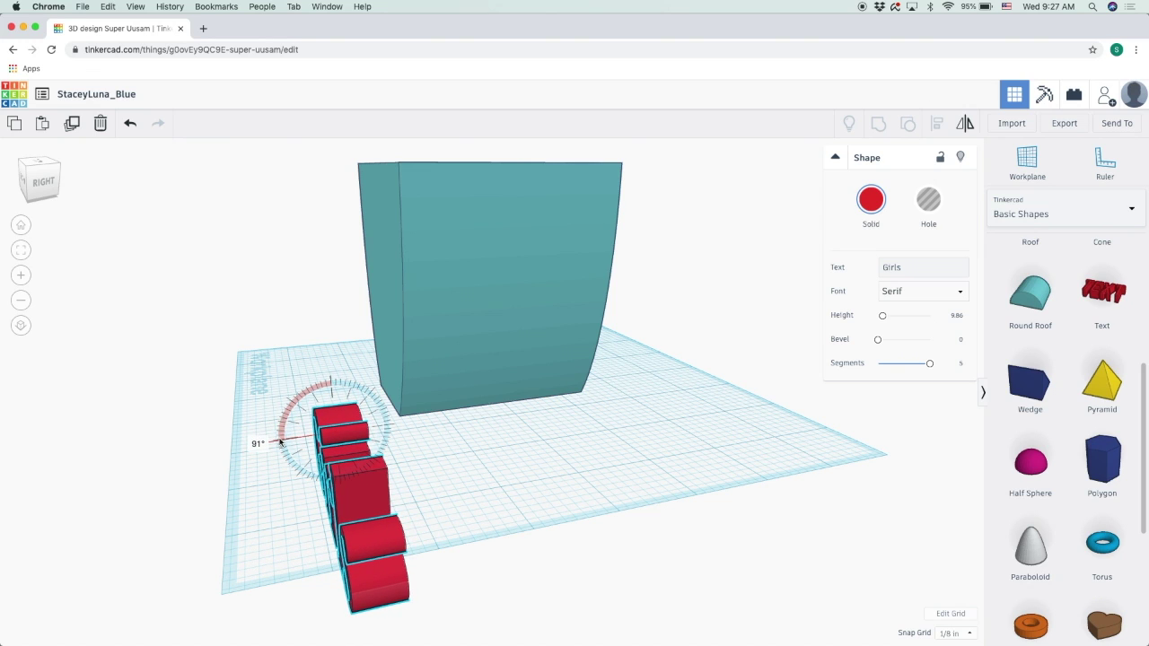
pyautogui.moveTo(280, 440); pyautogui.dragTo(374, 446, button='right')
pyautogui.moveTo(338, 347); pyautogui.dragTo(338, 347)
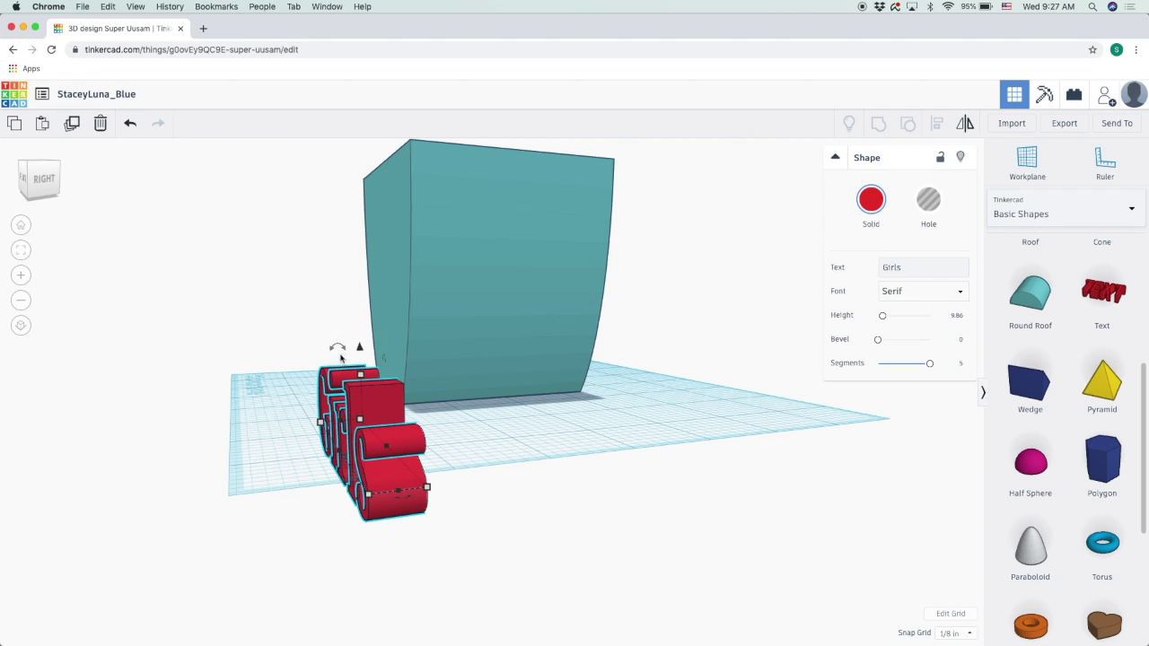
pyautogui.moveTo(456, 433); pyautogui.dragTo(446, 439, button='right')
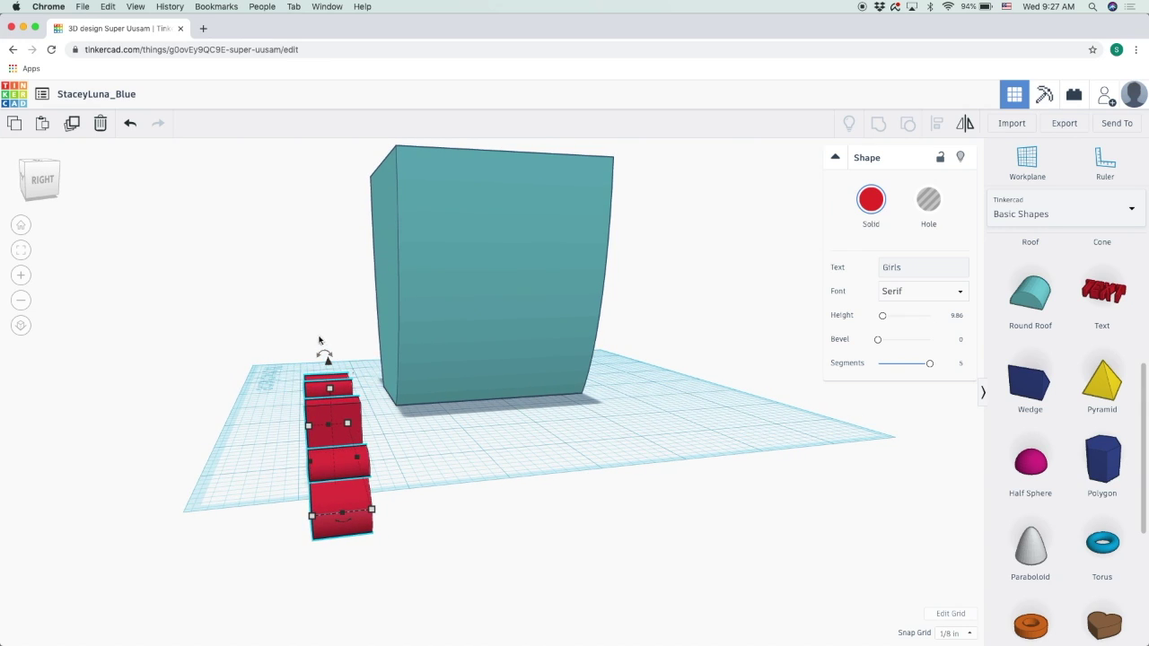
pyautogui.moveTo(449, 443); pyautogui.dragTo(678, 444, button='right')
# Step: Move the Girls text in front of the planter and resize it to ½ deep and 2½ wide
pyautogui.moveTo(730, 440); pyautogui.dragTo(474, 401)
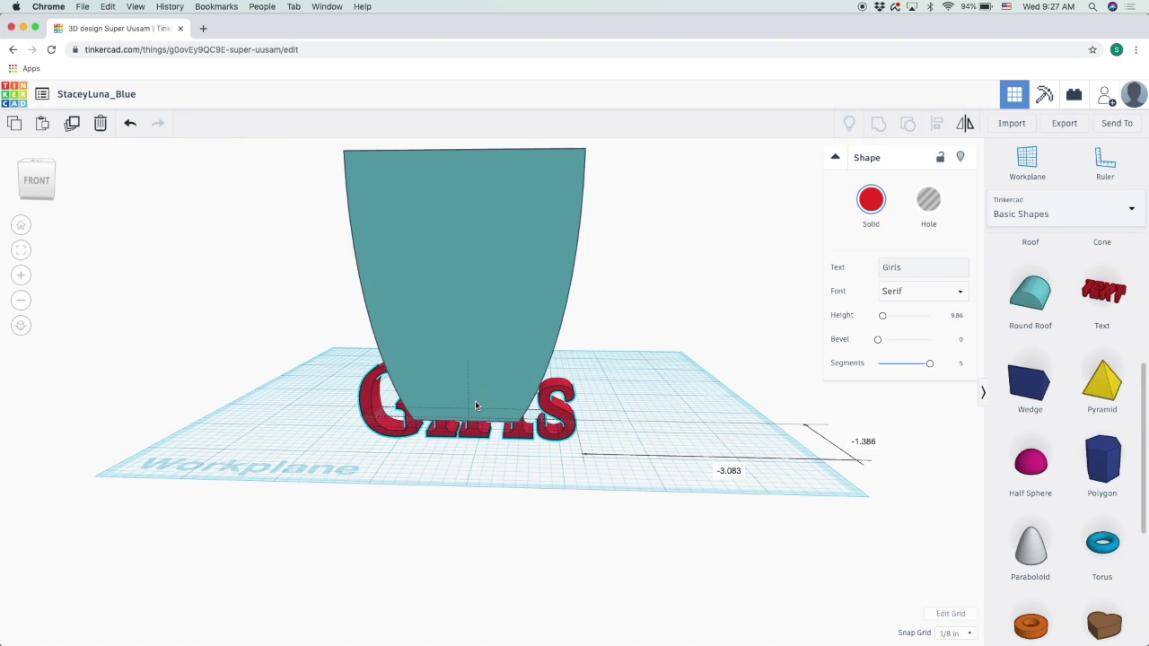
pyautogui.moveTo(747, 382); pyautogui.dragTo(480, 415, button='right')
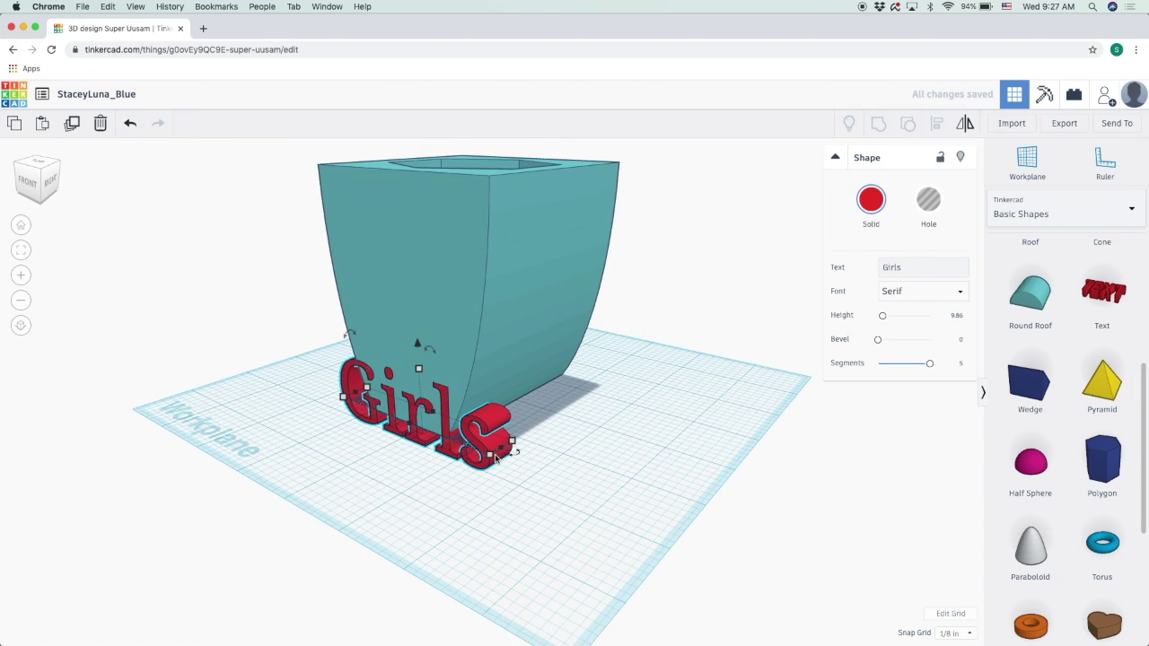
pyautogui.moveTo(493, 458)
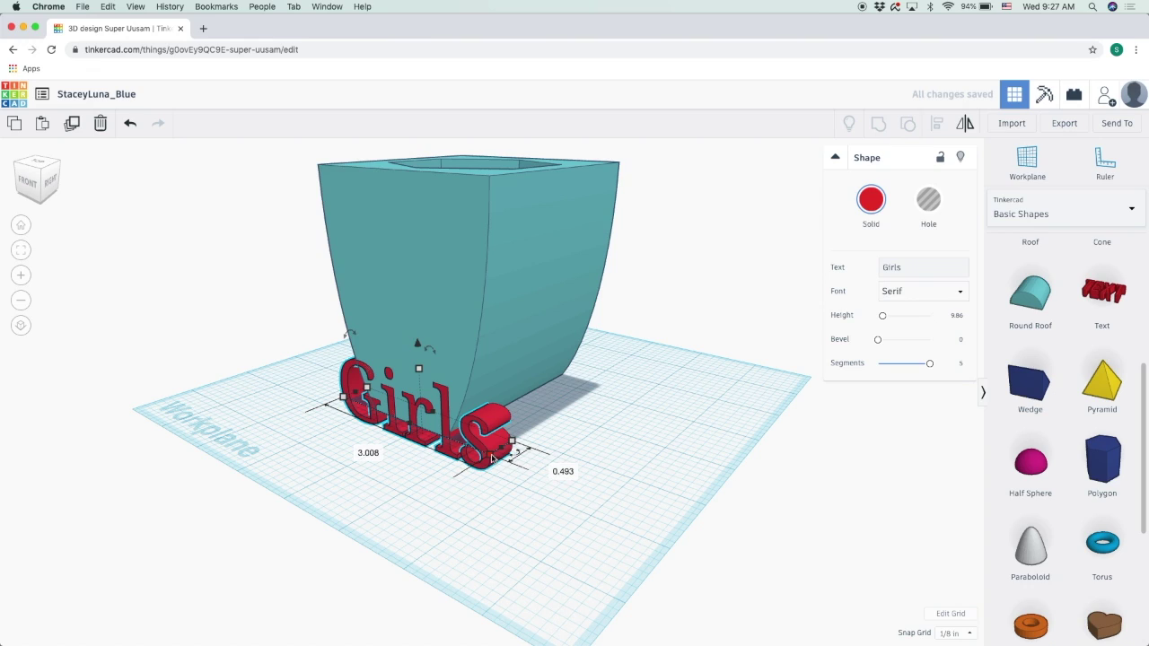
pyautogui.click(551, 467)
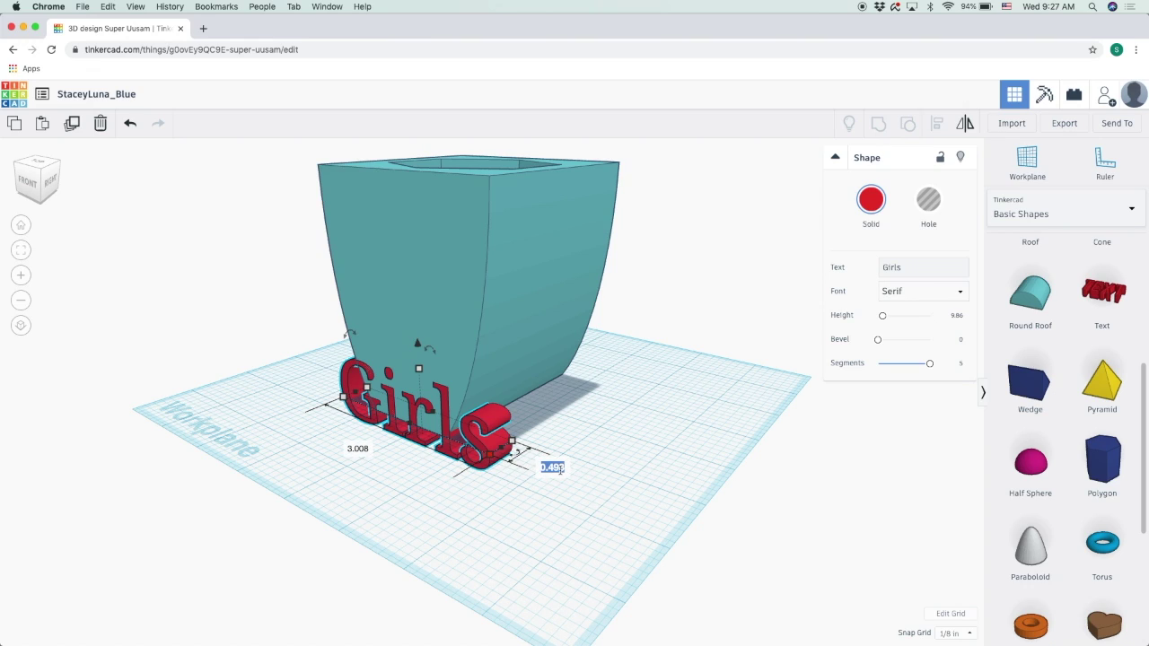
pyautogui.write('.5')
pyautogui.press('Return')
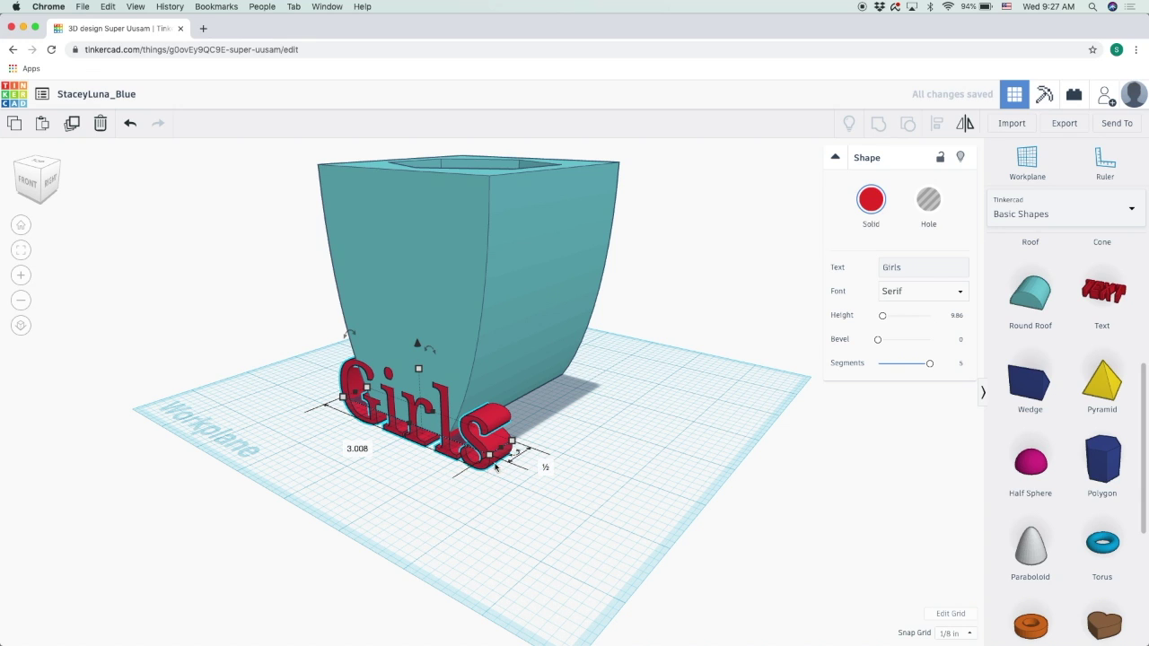
pyautogui.moveTo(506, 475); pyautogui.dragTo(420, 241, button='right')
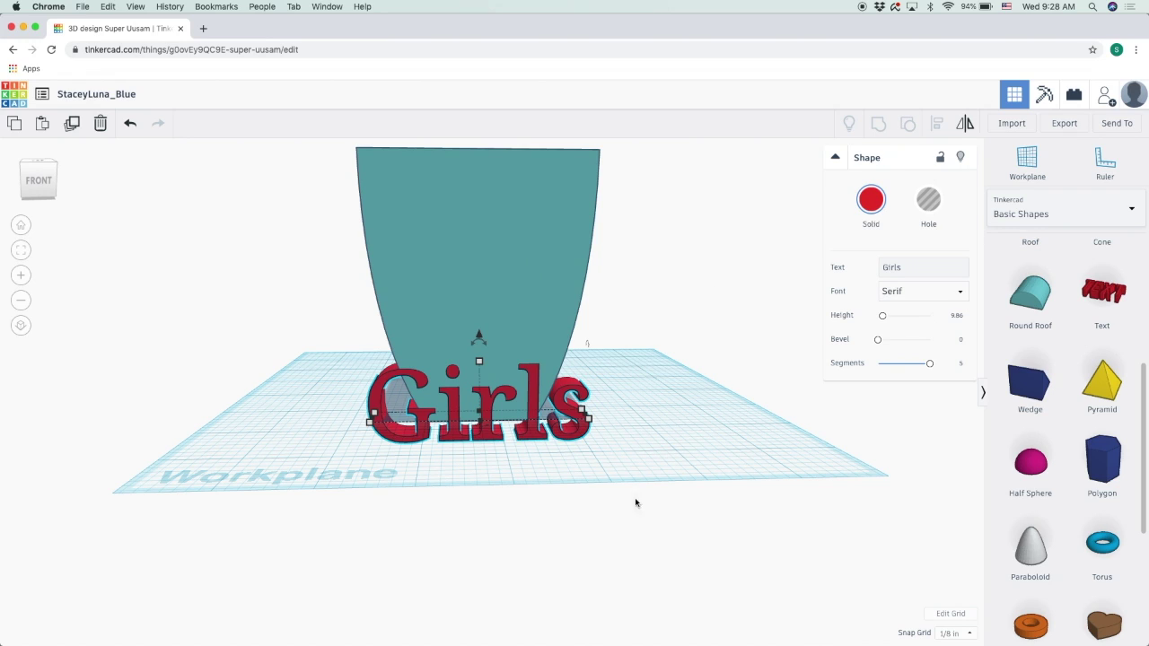
pyautogui.click(536, 319)
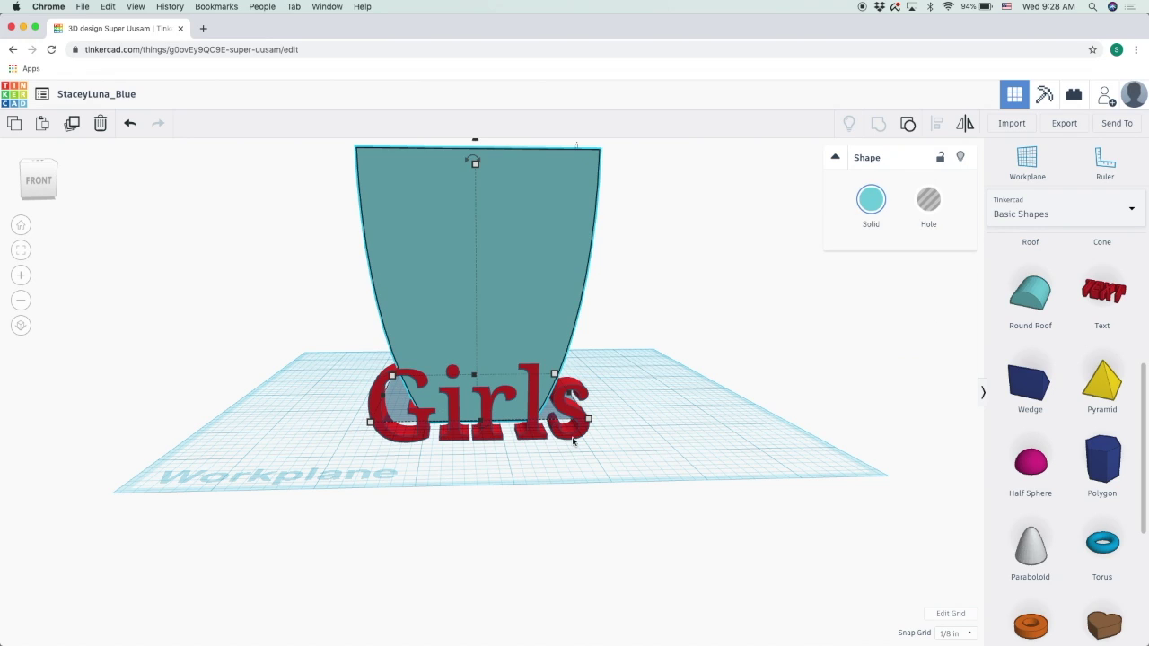
pyautogui.click(587, 434)
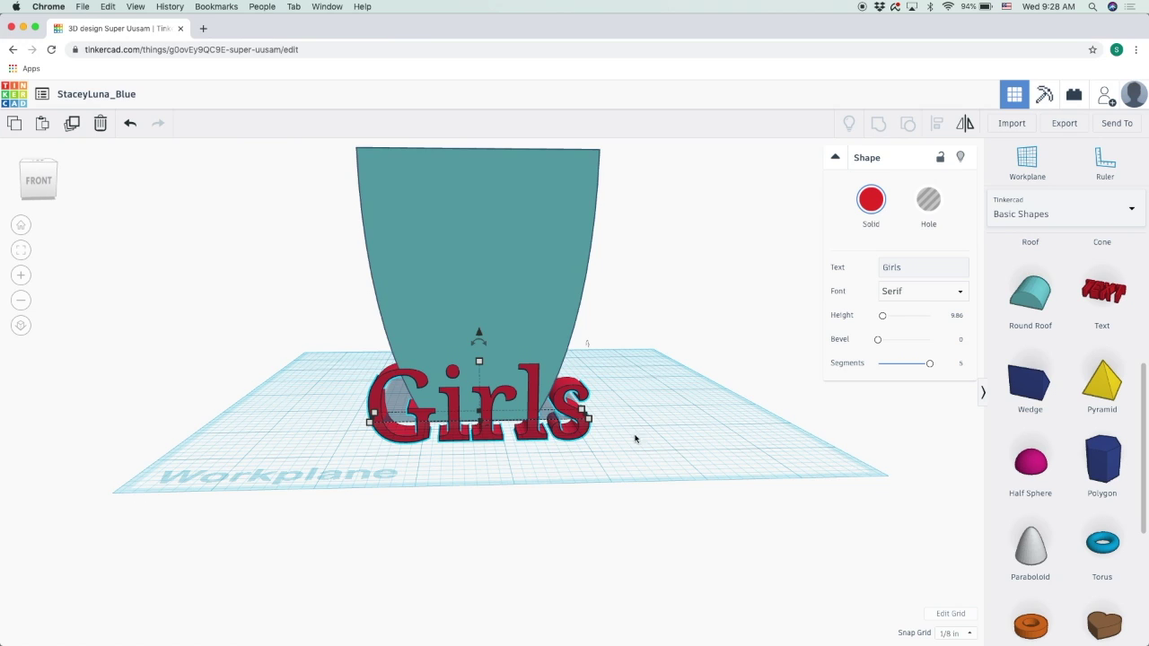
pyautogui.moveTo(634, 439); pyautogui.dragTo(560, 484, button='right')
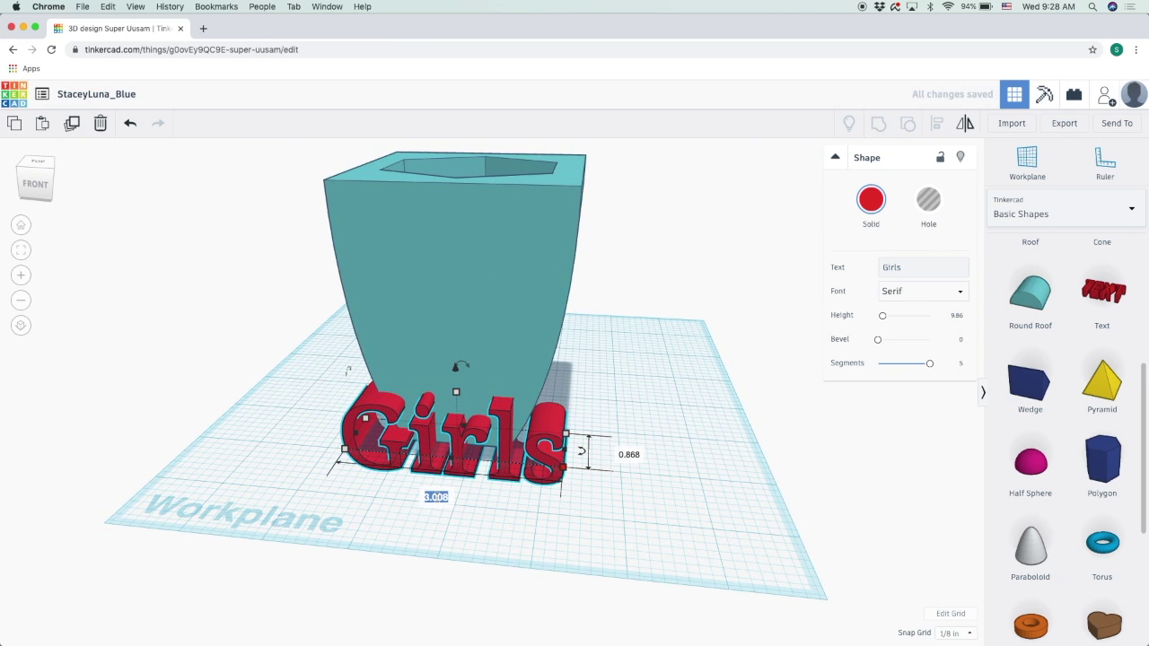
pyautogui.press('Return')
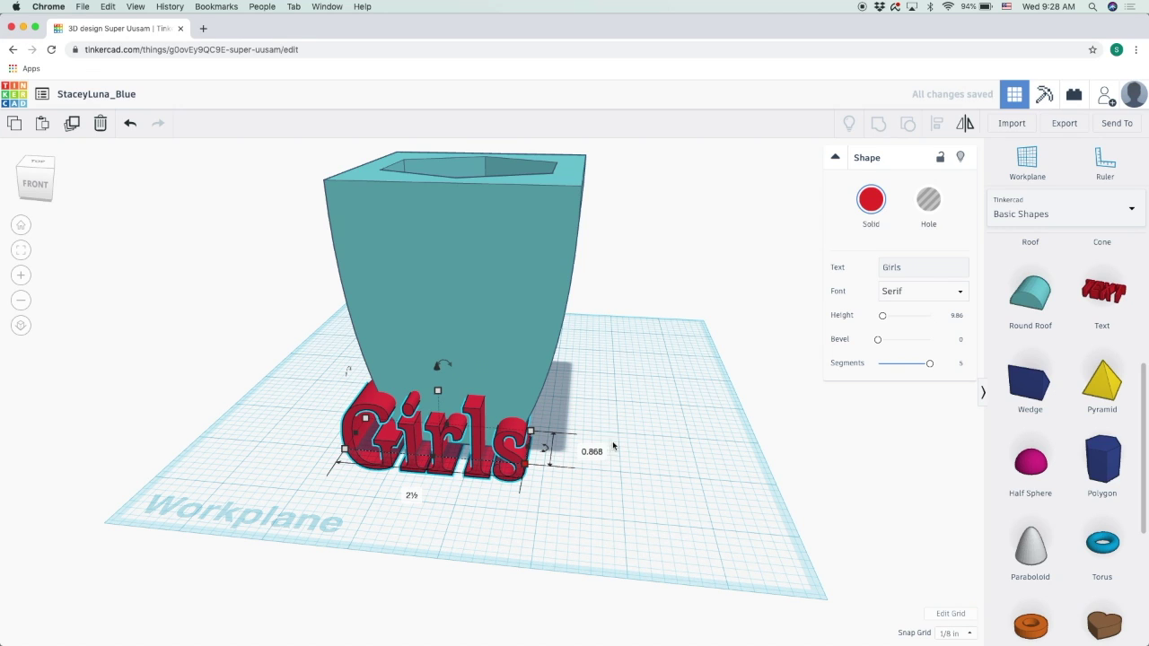
pyautogui.press('Return')
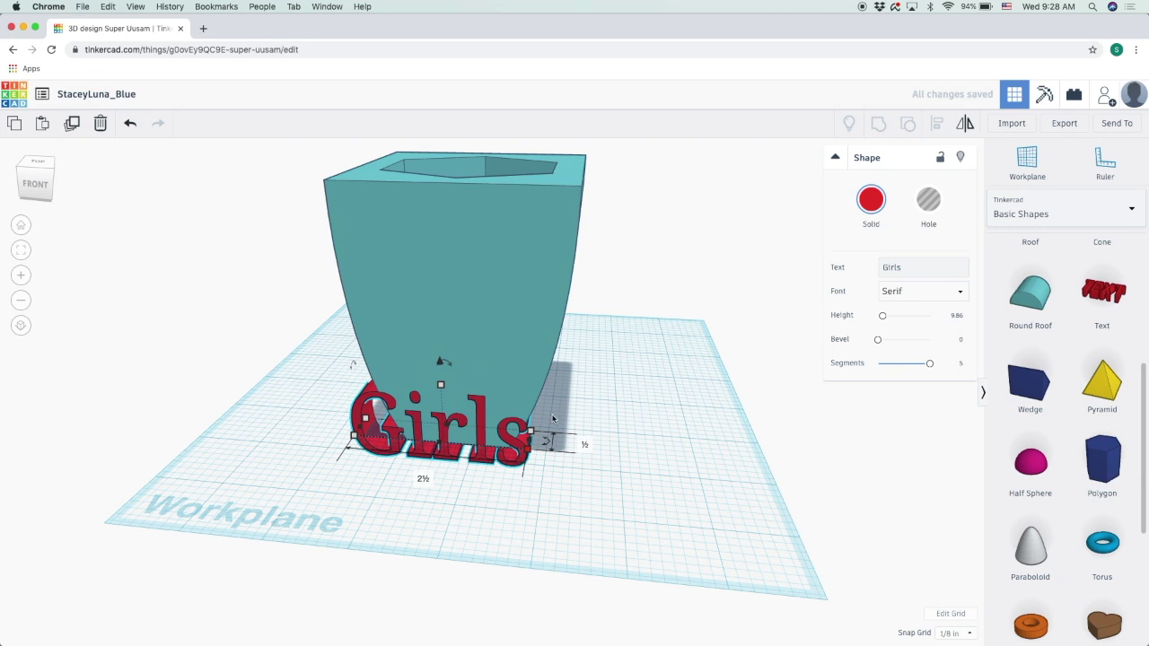
# Step: Nudge the text toward the pot's front and lift it 1½ off the workplane
pyautogui.moveTo(674, 419); pyautogui.dragTo(471, 503, button='right')
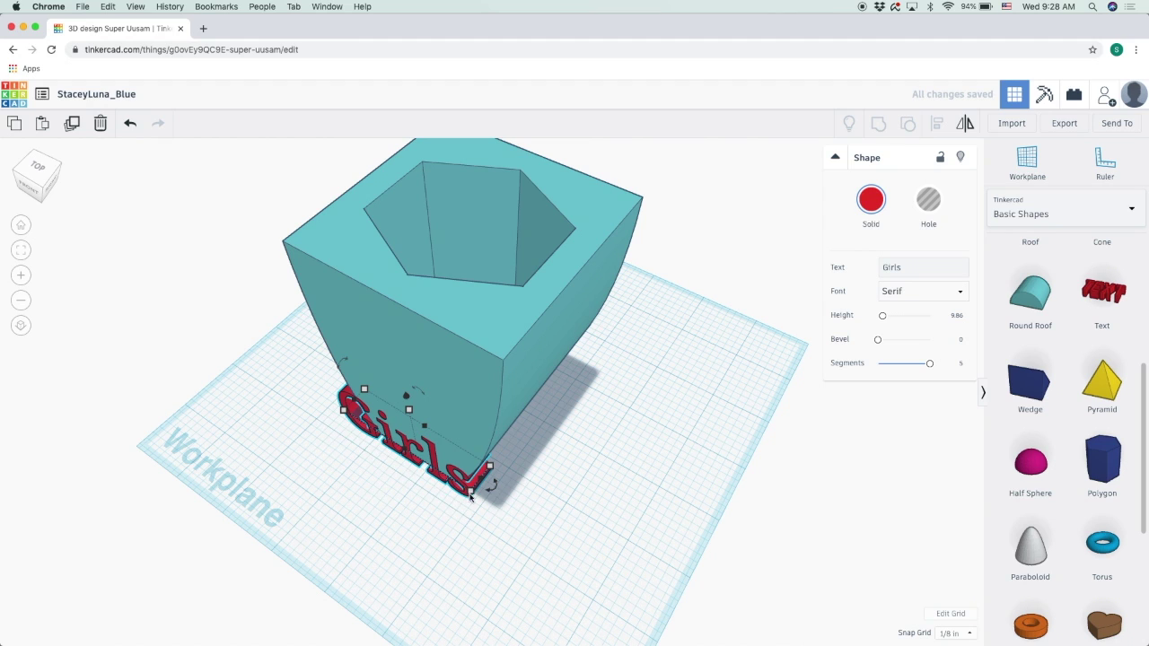
pyautogui.moveTo(551, 508); pyautogui.dragTo(664, 443, button='right')
pyautogui.moveTo(545, 415); pyautogui.dragTo(533, 415)
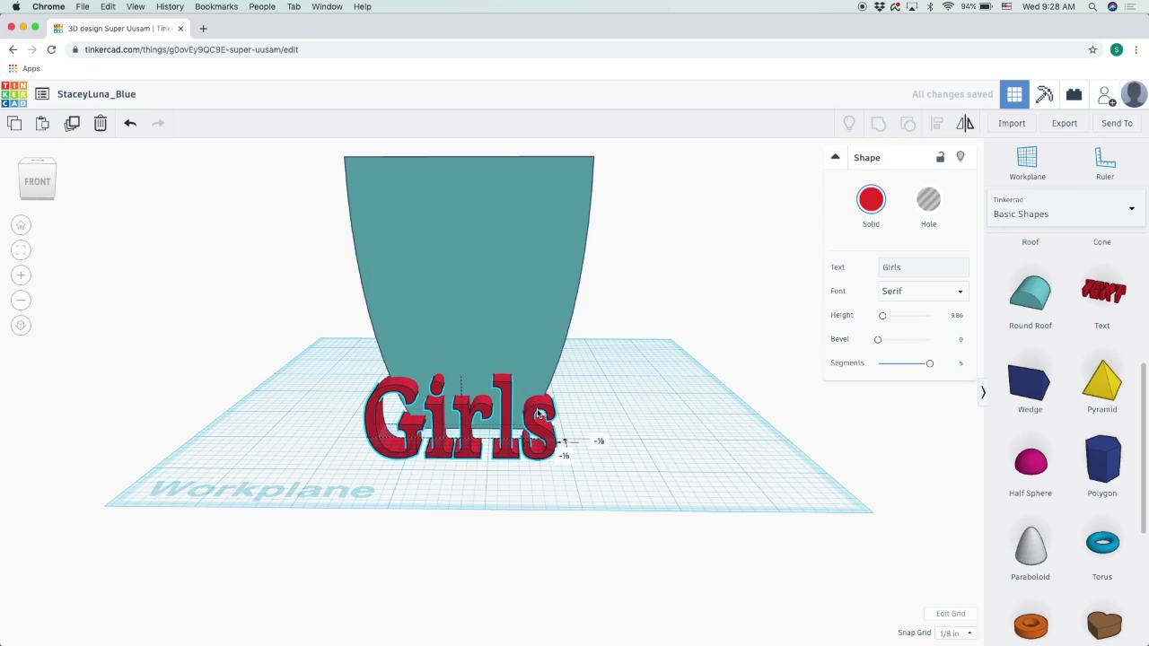
pyautogui.moveTo(677, 439); pyautogui.dragTo(482, 418, button='right')
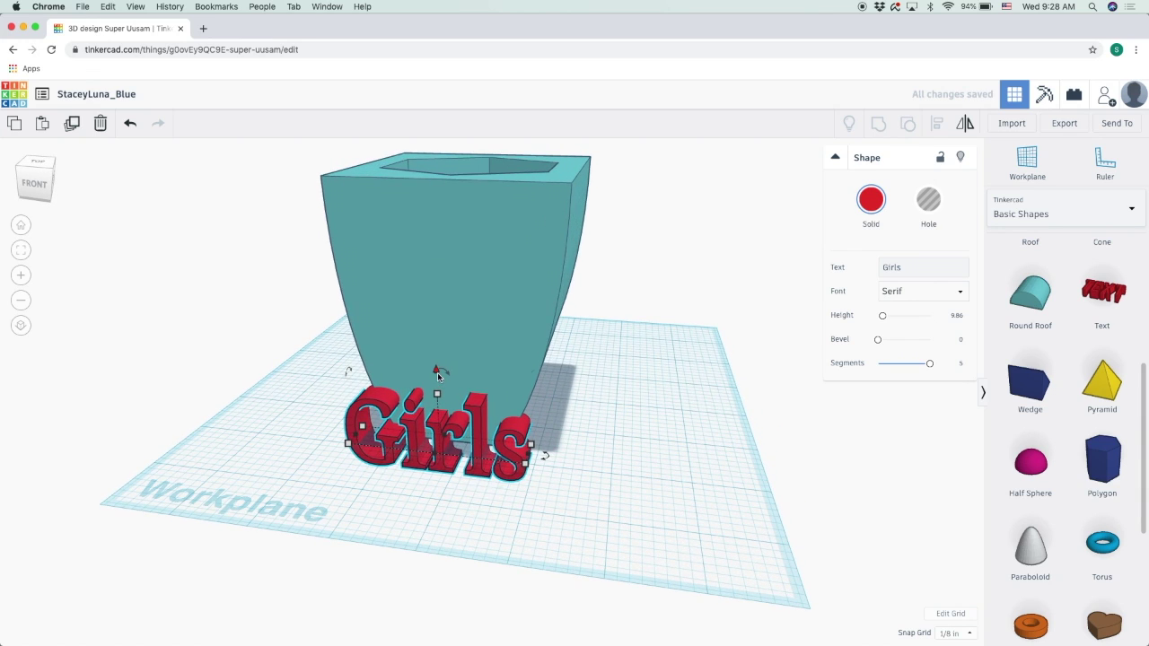
pyautogui.moveTo(438, 375); pyautogui.dragTo(435, 223)
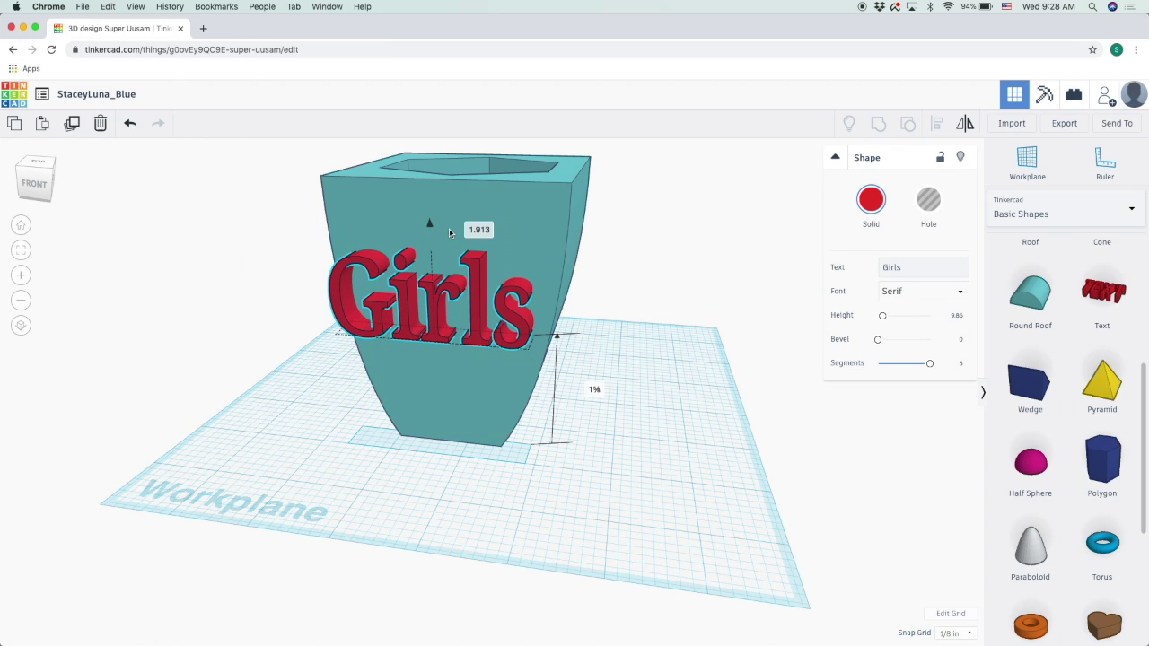
pyautogui.moveTo(431, 223); pyautogui.dragTo(432, 225)
# Step: Slide the Girls text flush against the teal pot's front face
pyautogui.moveTo(630, 377); pyautogui.dragTo(382, 316, button='right')
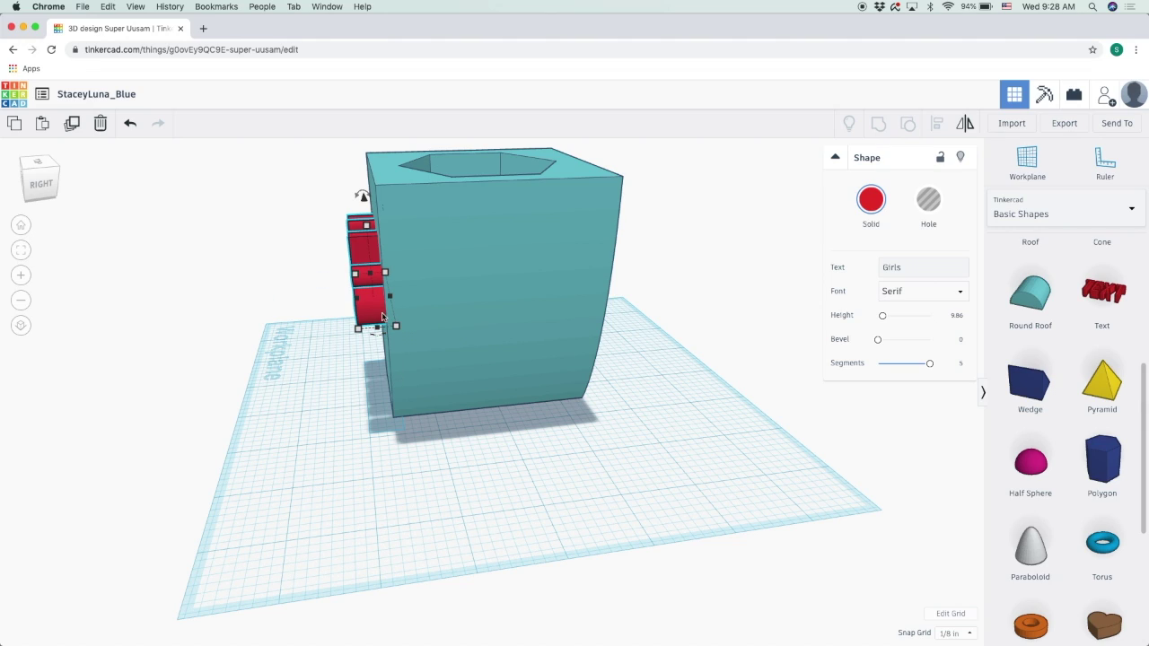
pyautogui.moveTo(376, 316); pyautogui.dragTo(391, 316)
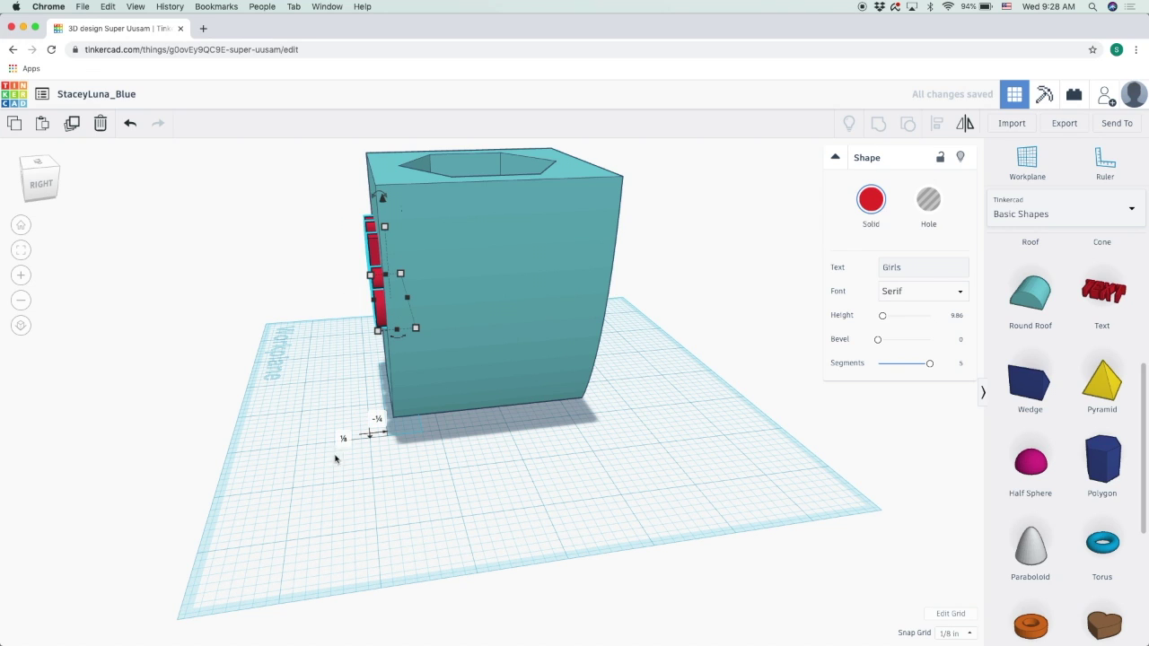
pyautogui.moveTo(318, 488); pyautogui.dragTo(606, 442, button='right')
pyautogui.click(639, 460)
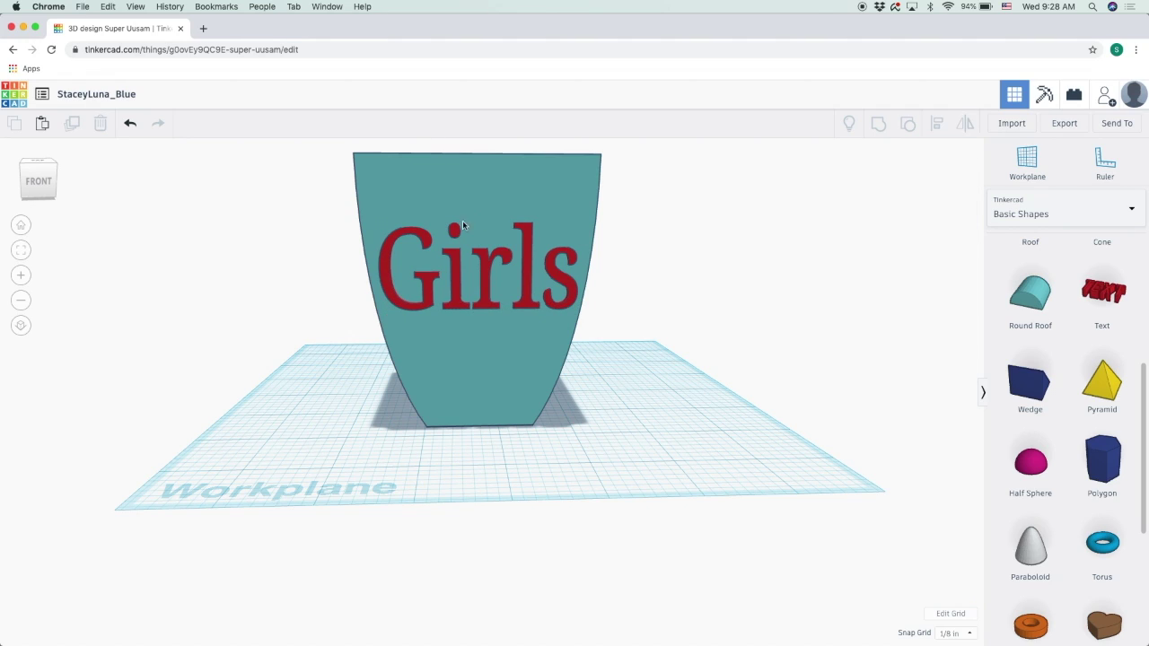
# Step: Try centring the Girls text front-to-back on the pot, then undo it because it buried the text
pyautogui.moveTo(619, 447); pyautogui.dragTo(403, 167)
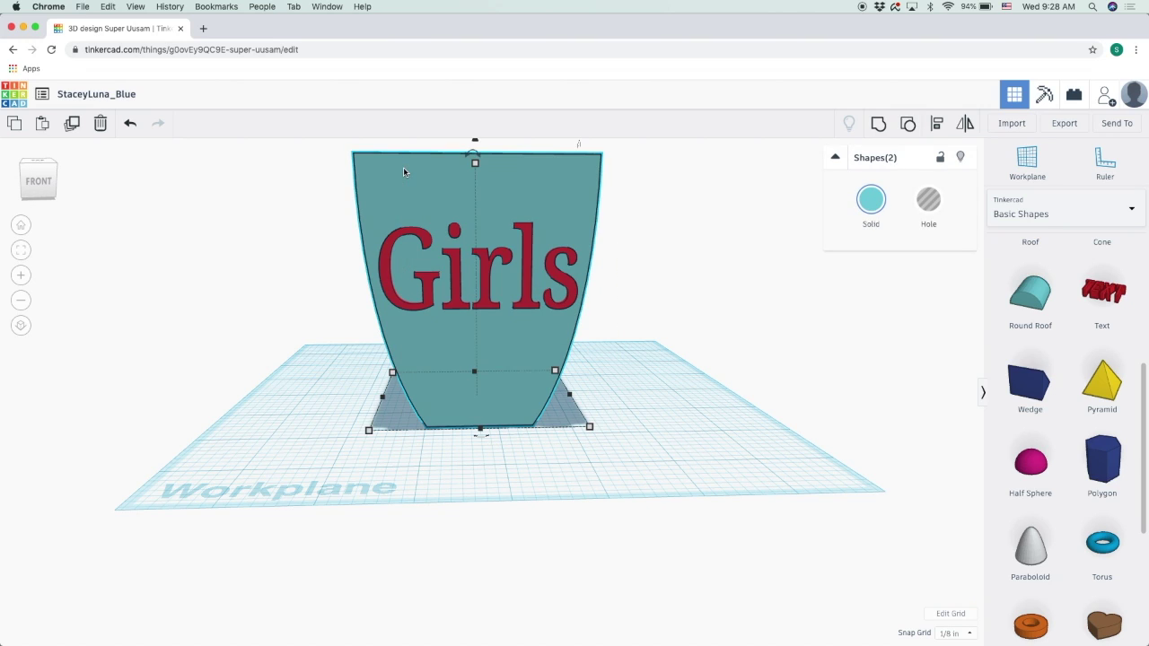
pyautogui.click(936, 128)
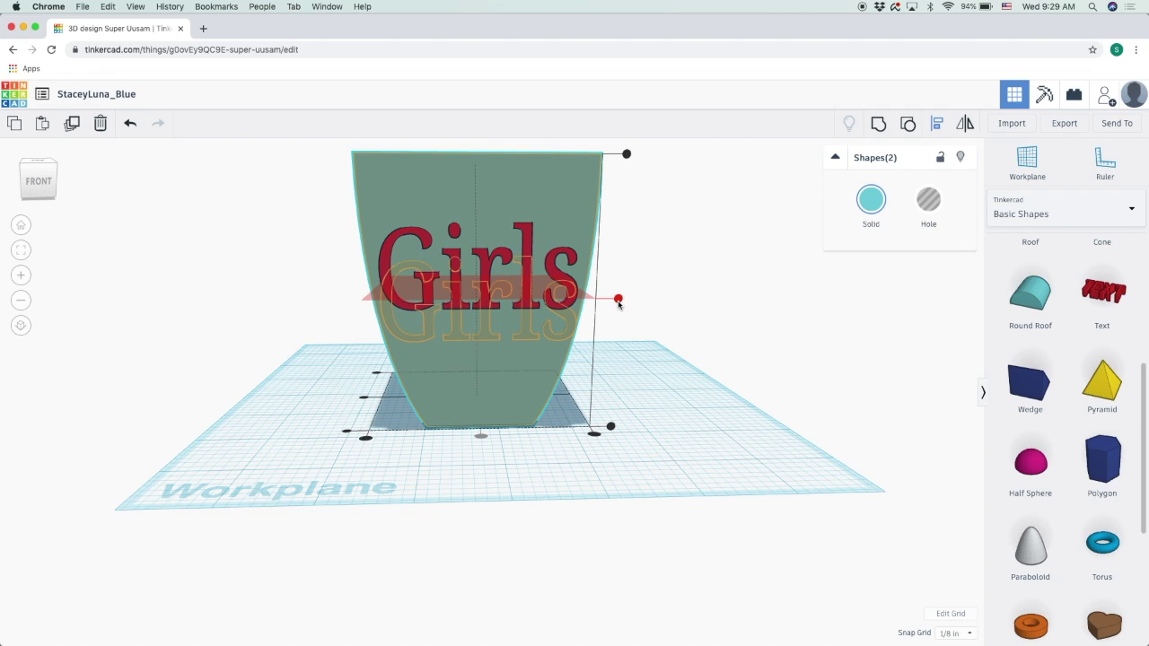
pyautogui.click(484, 440)
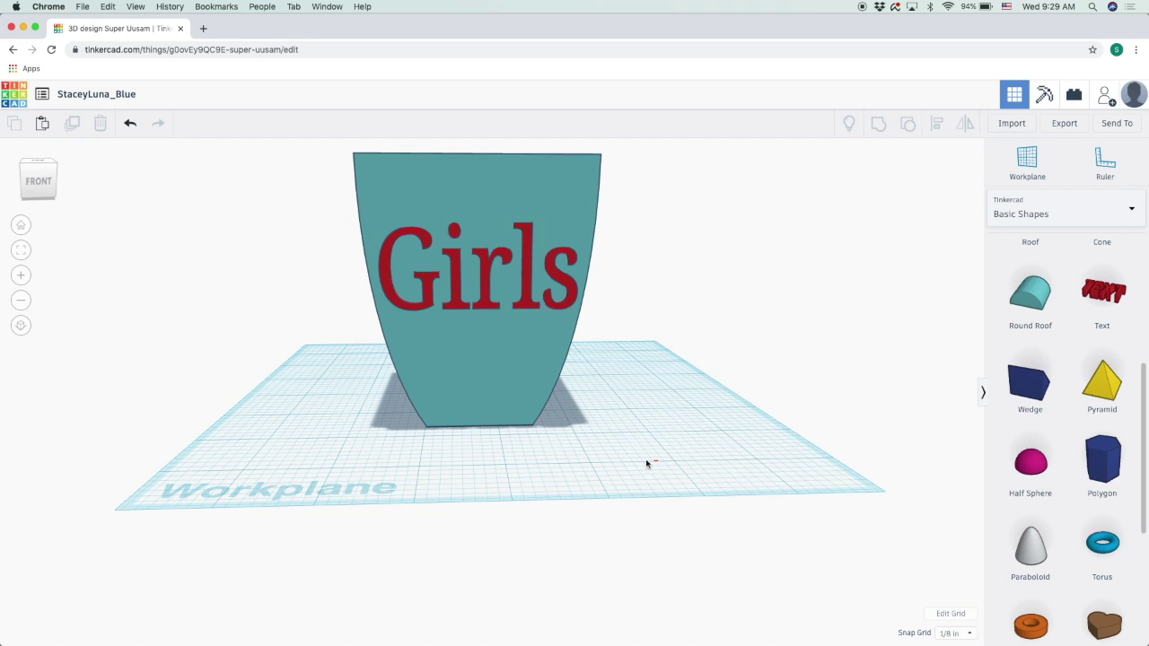
pyautogui.moveTo(655, 459); pyautogui.dragTo(363, 157)
pyautogui.click(937, 128)
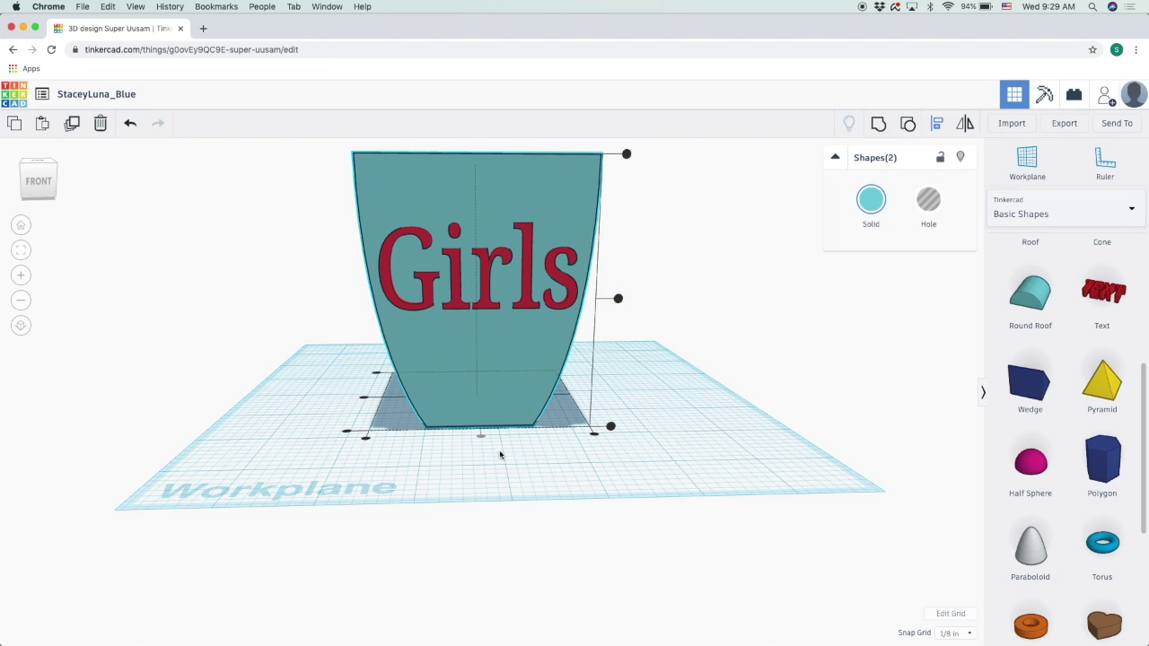
pyautogui.click(365, 401)
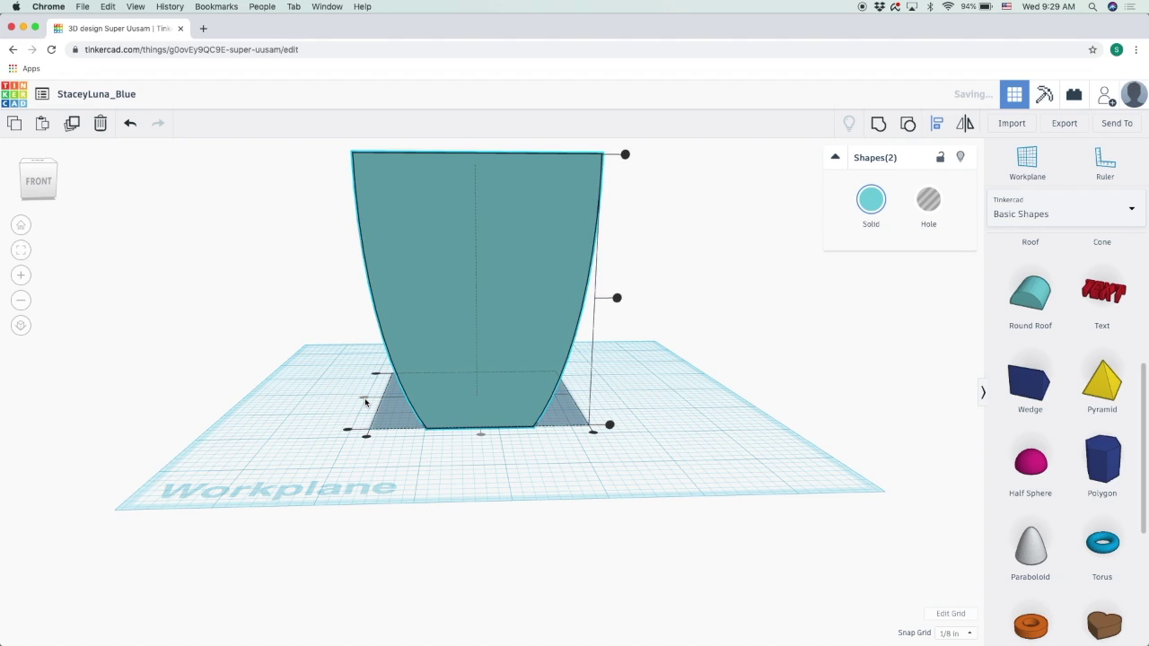
pyautogui.press('Escape')
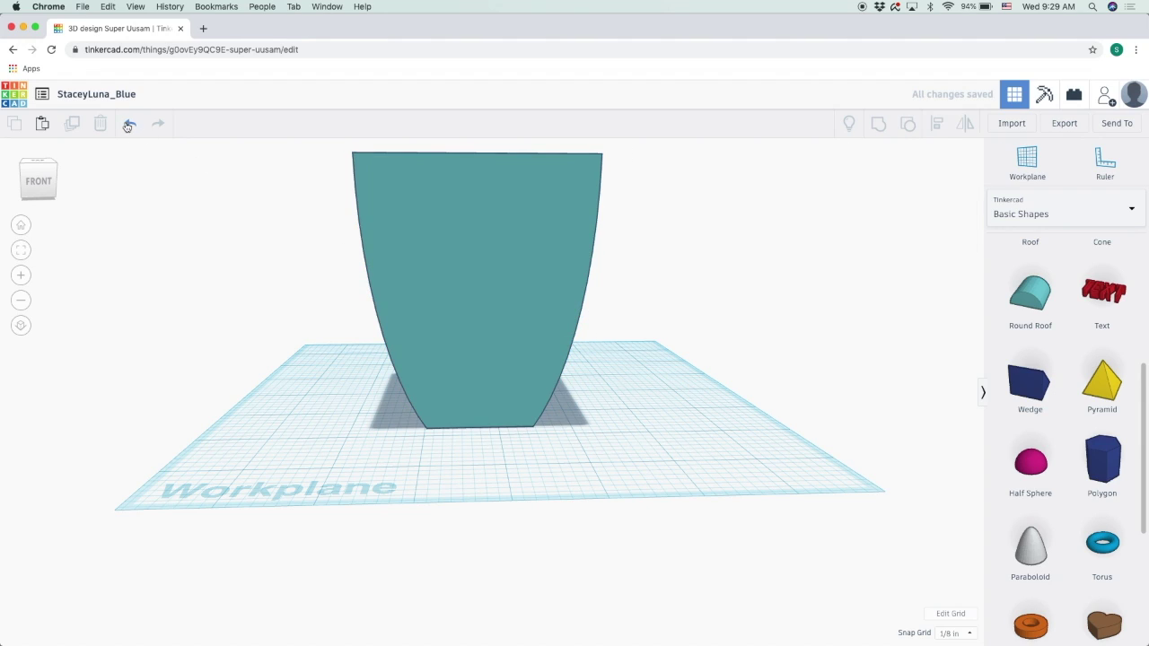
pyautogui.click(129, 125)
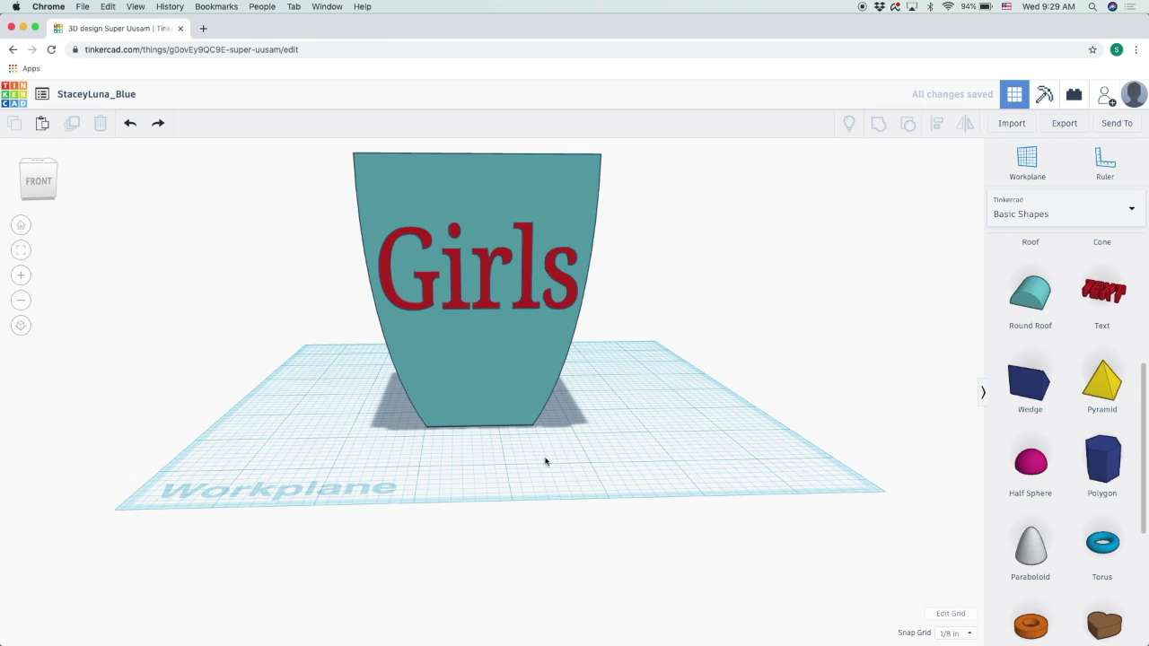
pyautogui.moveTo(686, 420); pyautogui.dragTo(660, 451, button='right')
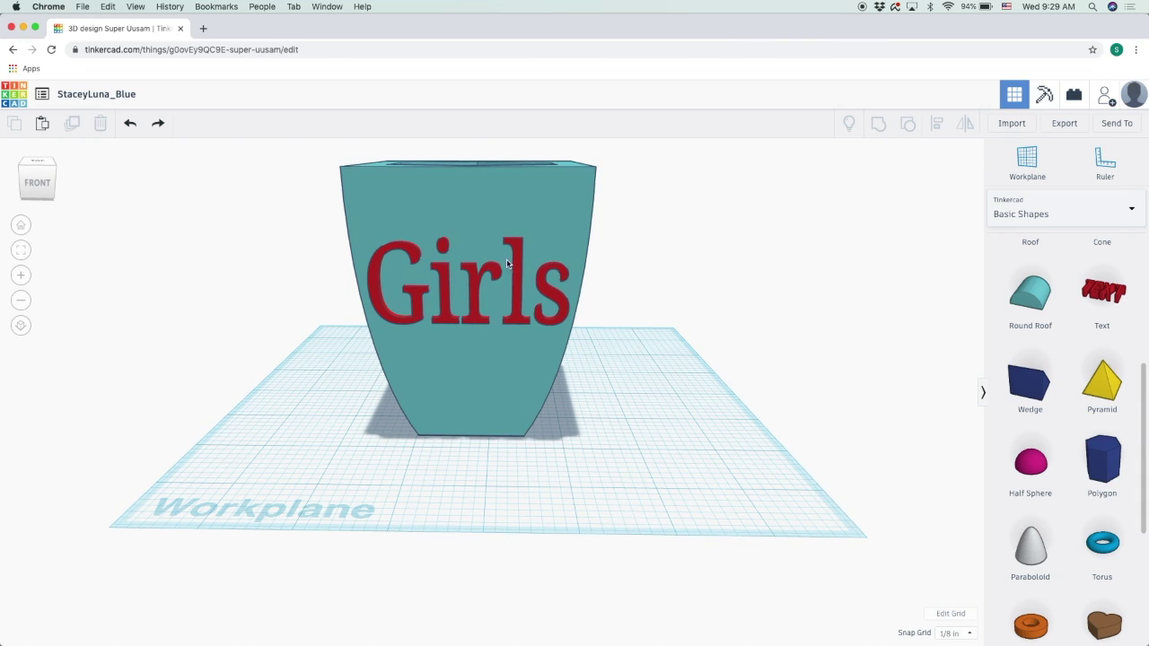
# Step: Copy and paste the Girls text and move the duplicate off the planter to the right
pyautogui.moveTo(518, 270); pyautogui.dragTo(700, 359, button='right')
pyautogui.click(1082, 305)
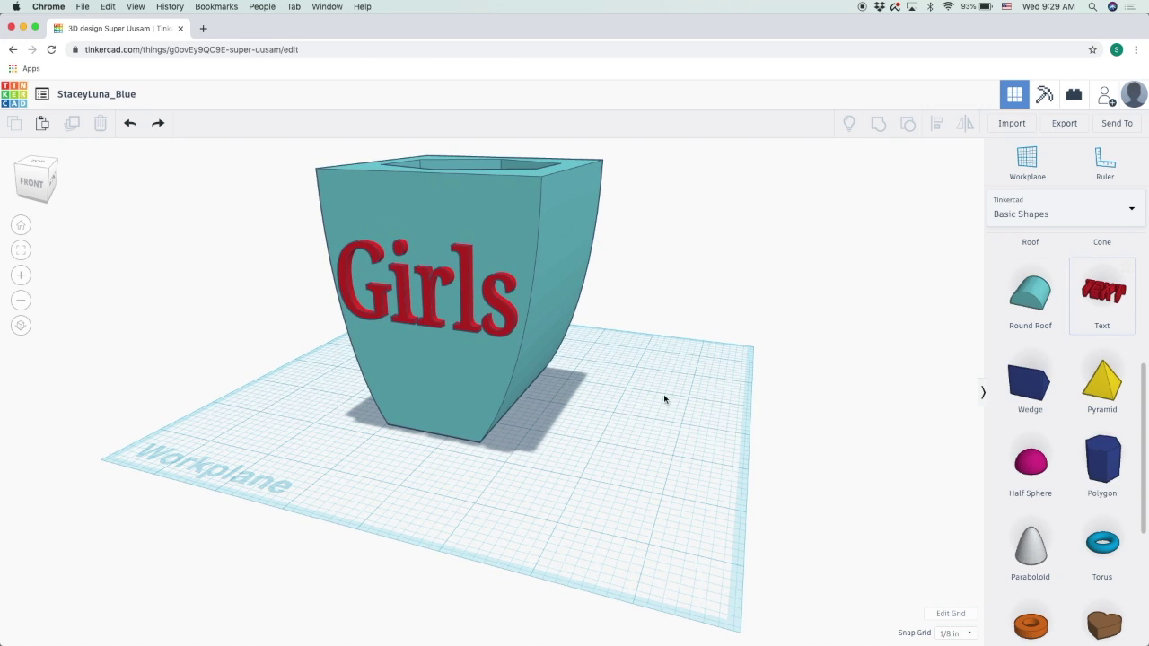
pyautogui.click(465, 298)
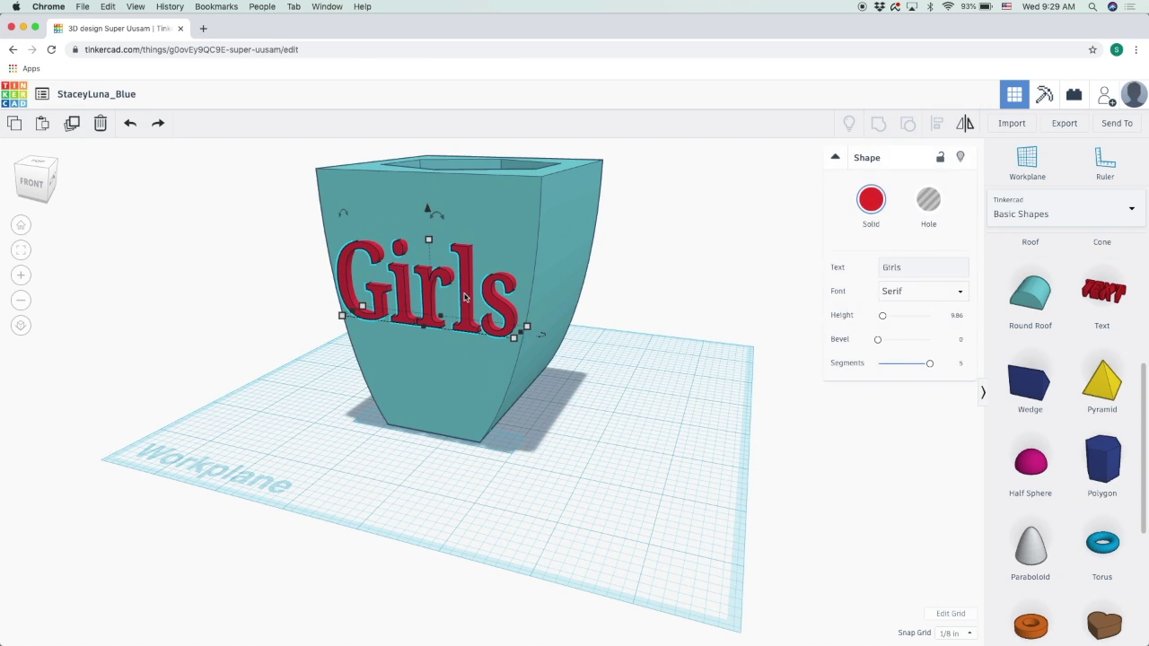
pyautogui.click(15, 128)
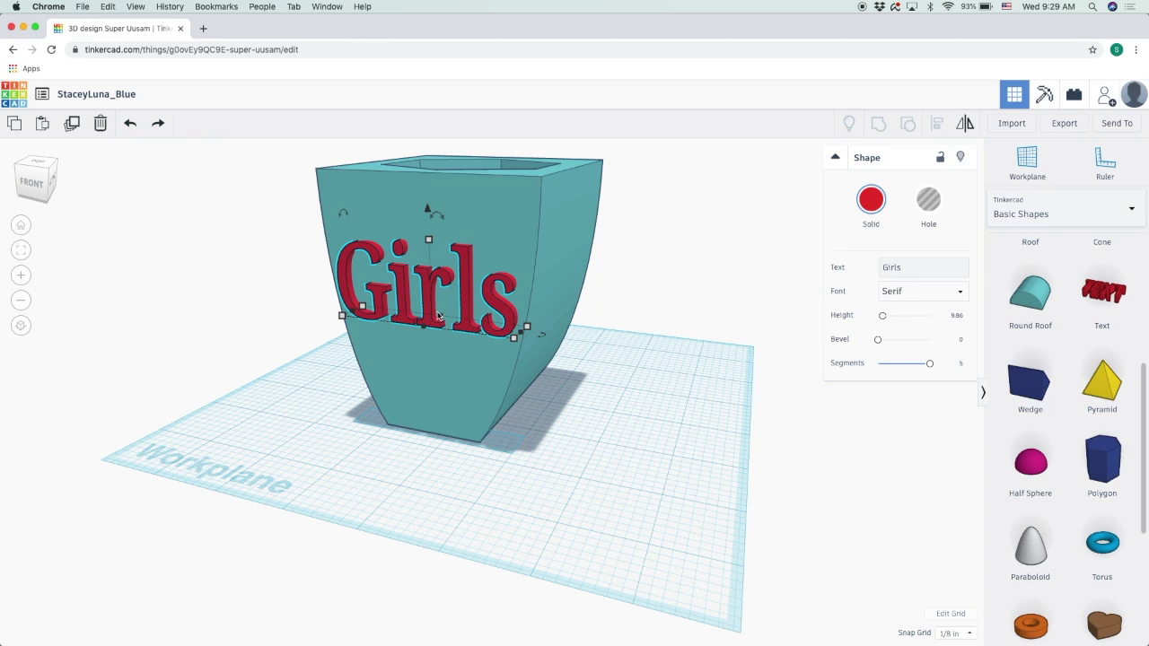
pyautogui.click(43, 128)
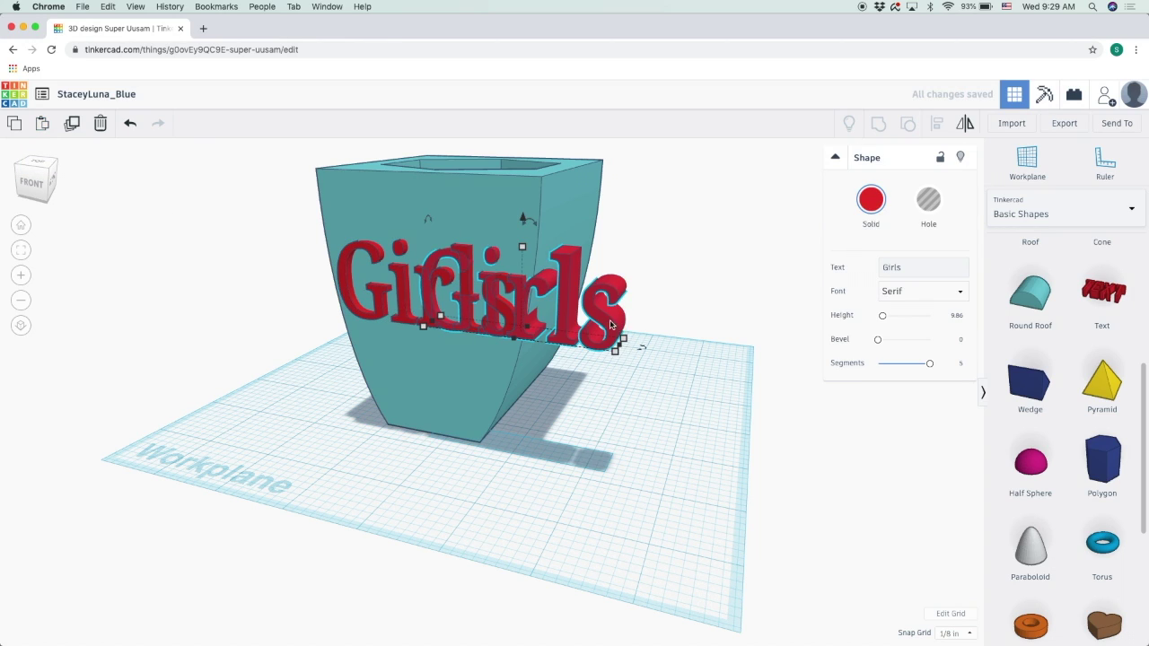
pyautogui.moveTo(610, 324); pyautogui.dragTo(768, 350)
pyautogui.moveTo(769, 211); pyautogui.dragTo(570, 437, button='right')
pyautogui.moveTo(266, 485); pyautogui.dragTo(834, 382, button='right')
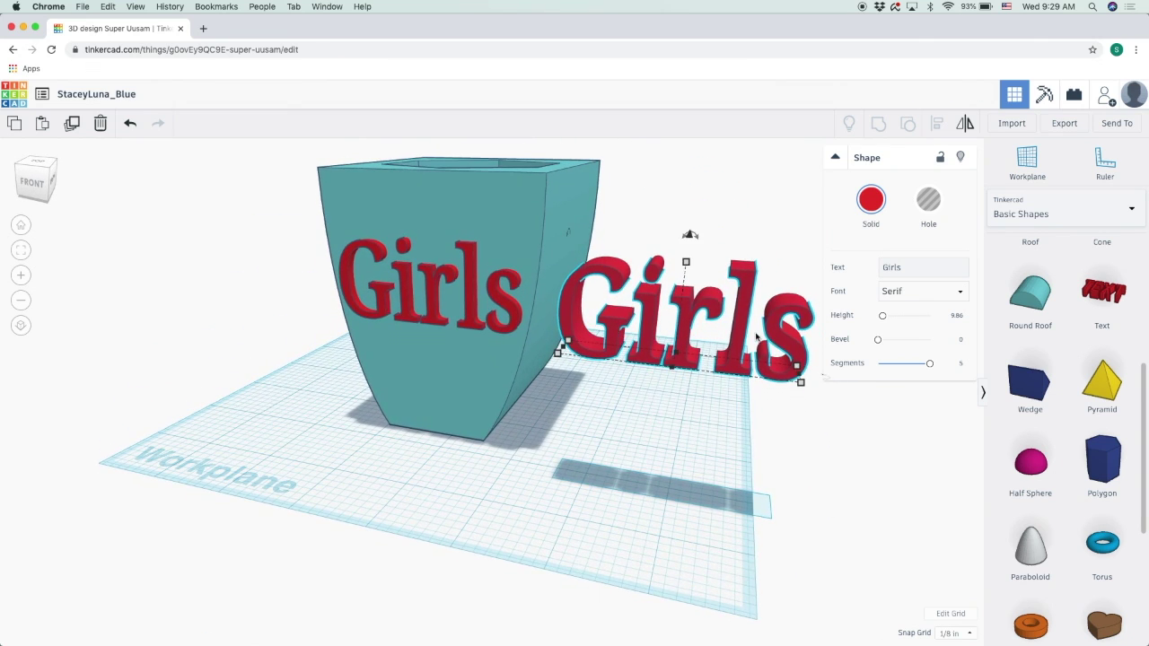
# Step: Change the duplicate's wording from Girls to 'Rule'
pyautogui.click(904, 267)
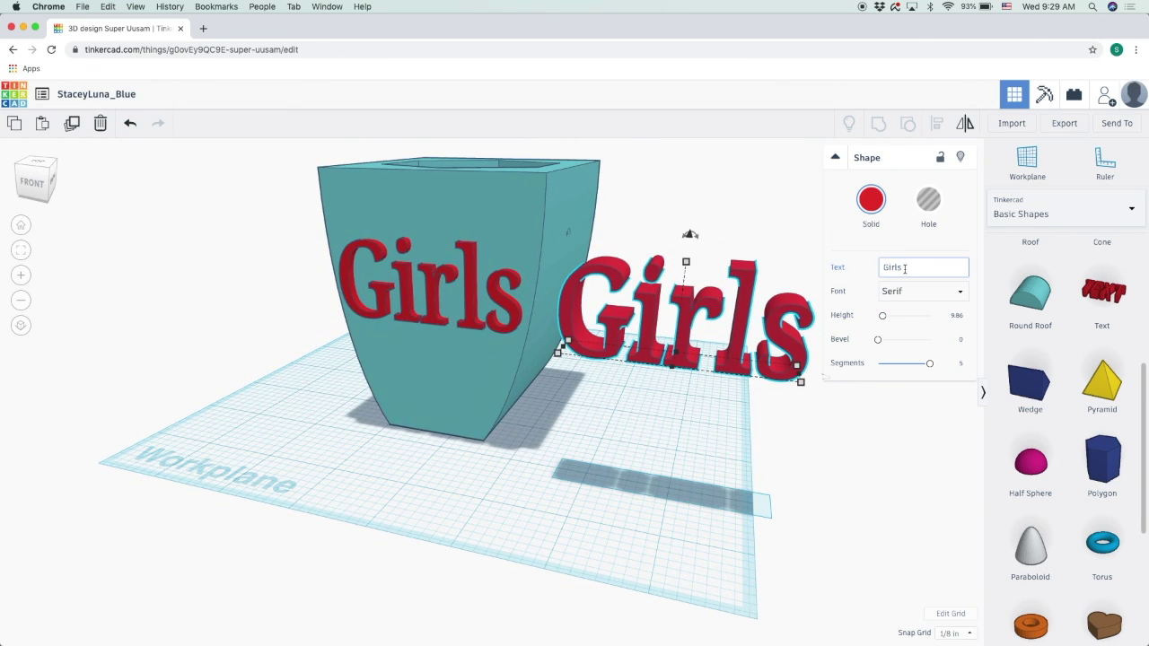
pyautogui.press('BackSpace')
pyautogui.press('BackSpace')
pyautogui.press('BackSpace')
pyautogui.press('BackSpace')
pyautogui.press('BackSpace')
pyautogui.write('Rule')
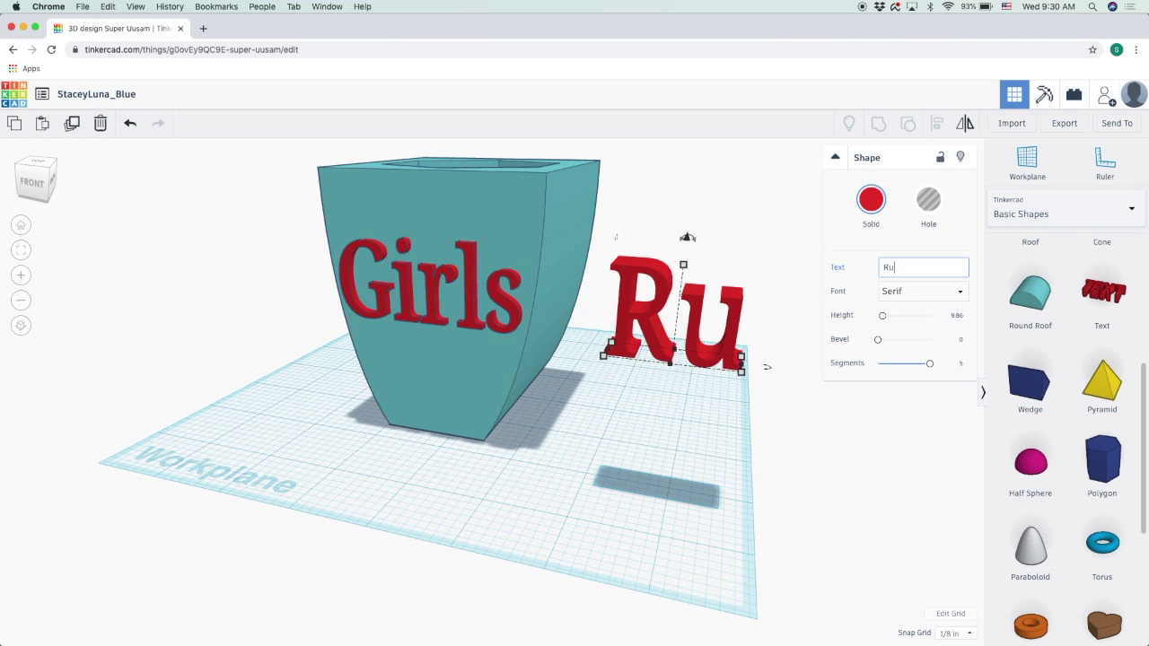
pyautogui.click(701, 518)
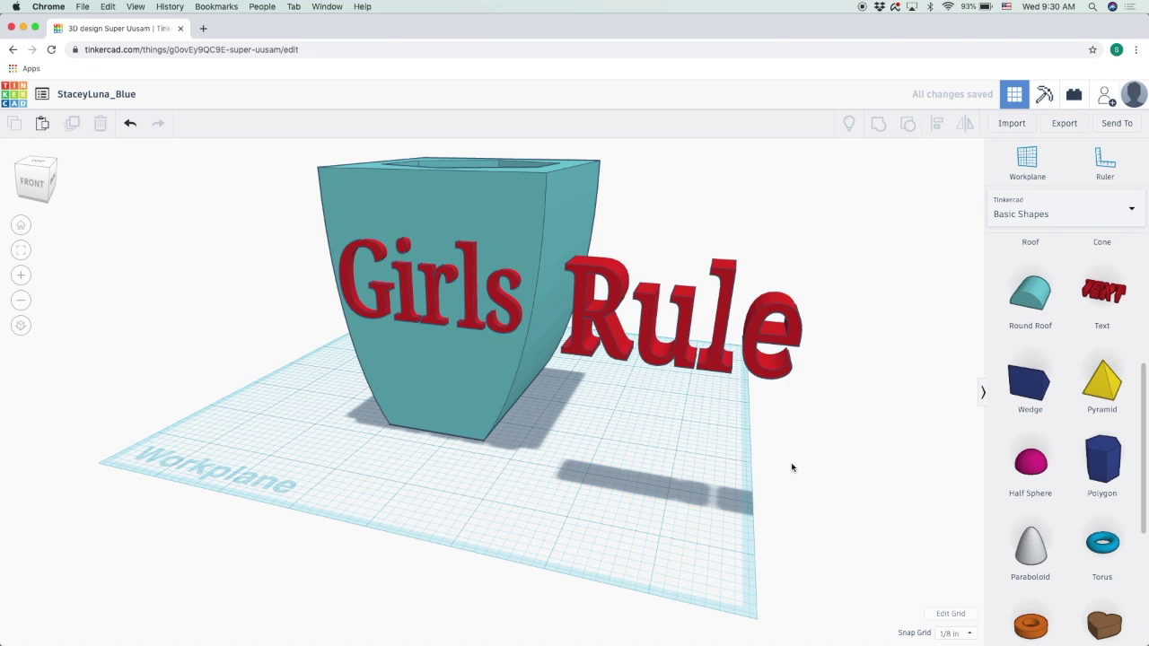
pyautogui.moveTo(792, 467); pyautogui.dragTo(560, 476, button='right')
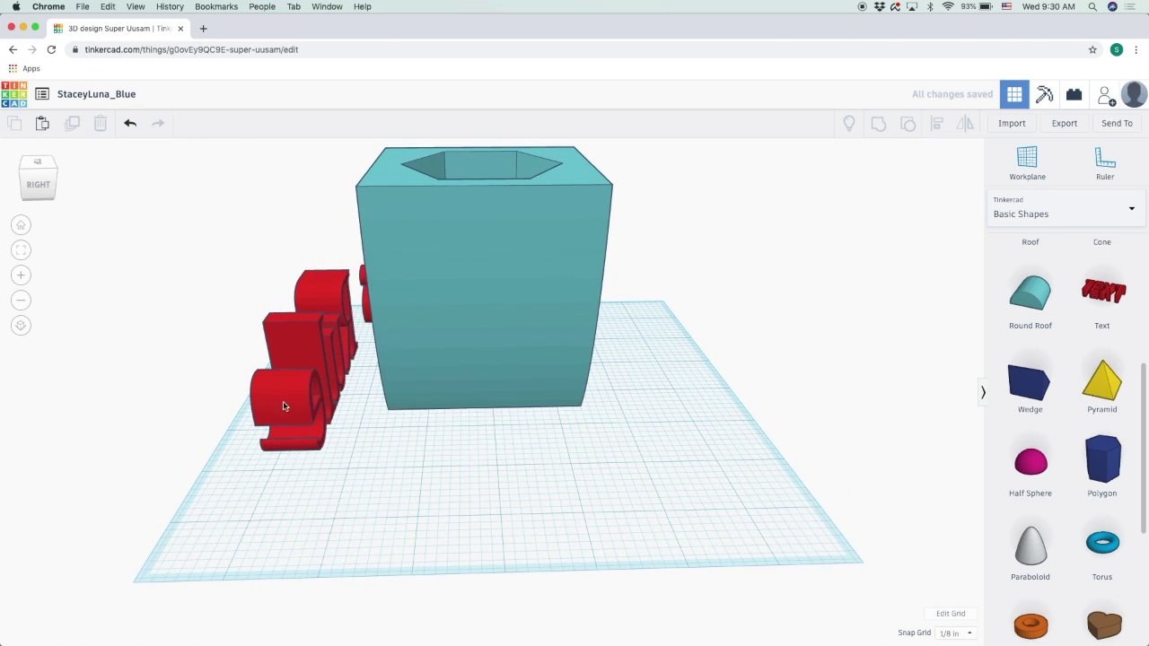
# Step: Rotate the Rule text 180° and set it flush against the planter's back face
pyautogui.moveTo(282, 403); pyautogui.dragTo(715, 325)
pyautogui.moveTo(780, 454); pyautogui.dragTo(539, 461, button='right')
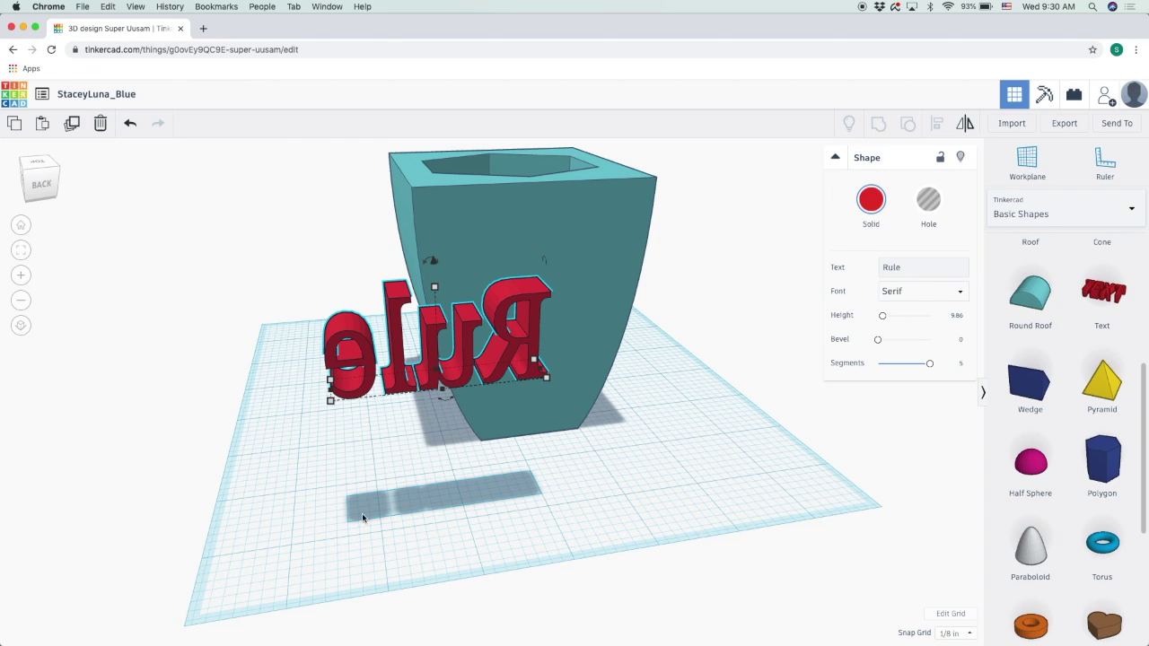
pyautogui.moveTo(363, 517); pyautogui.dragTo(453, 509, button='right')
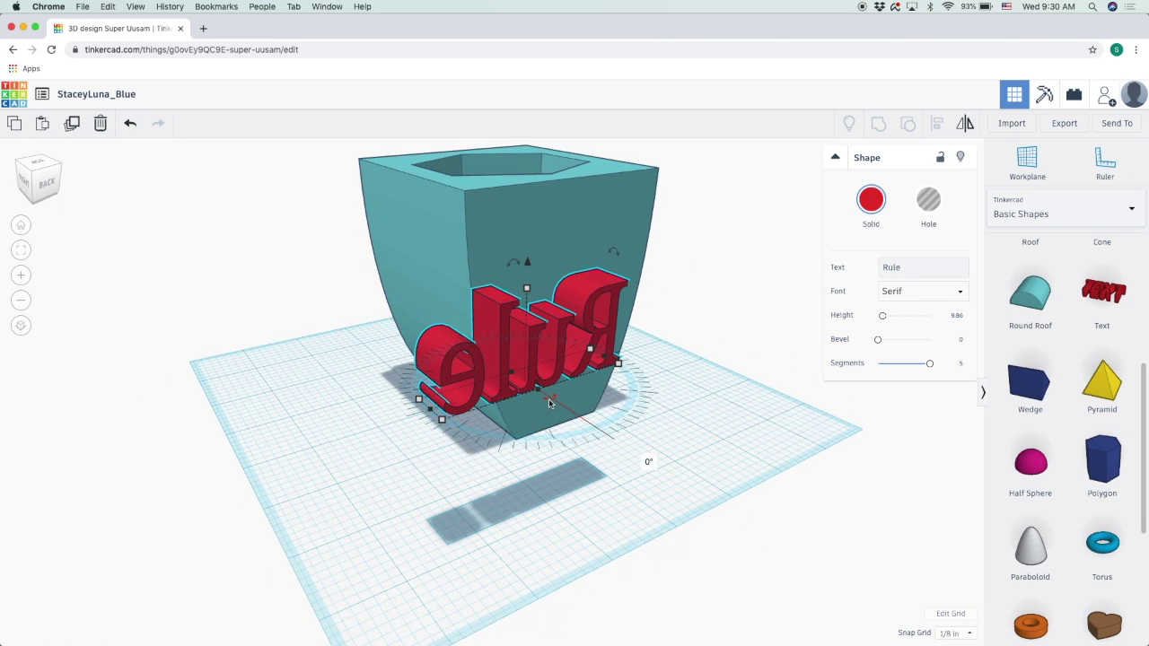
pyautogui.moveTo(549, 398); pyautogui.dragTo(509, 377)
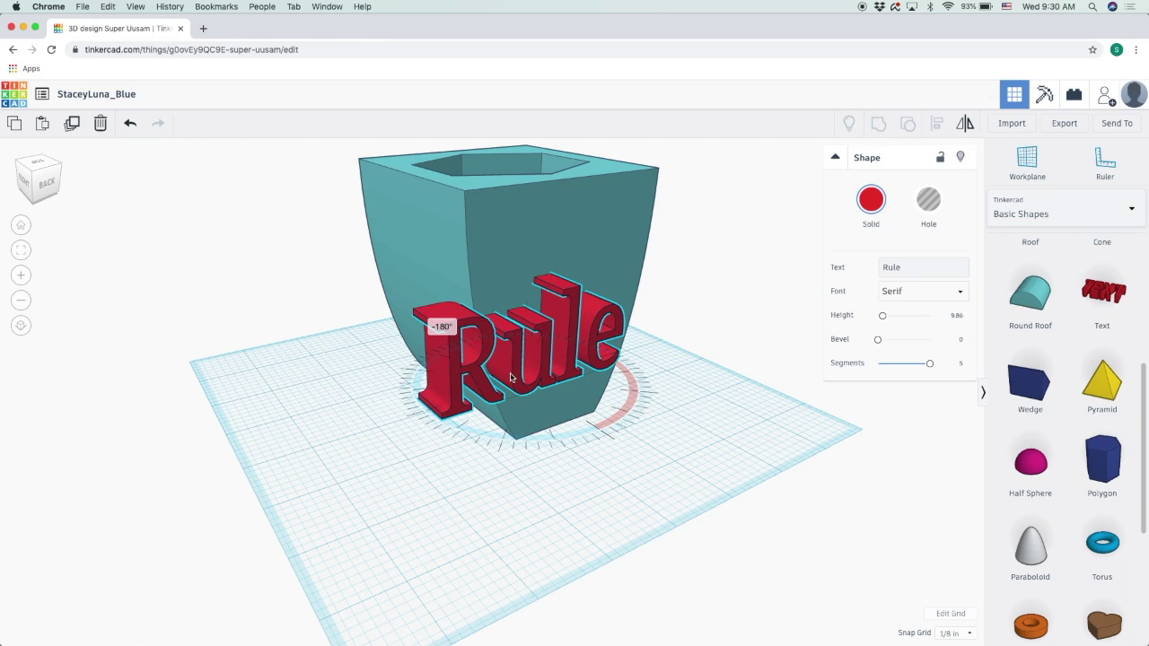
pyautogui.moveTo(782, 448); pyautogui.dragTo(607, 461, button='right')
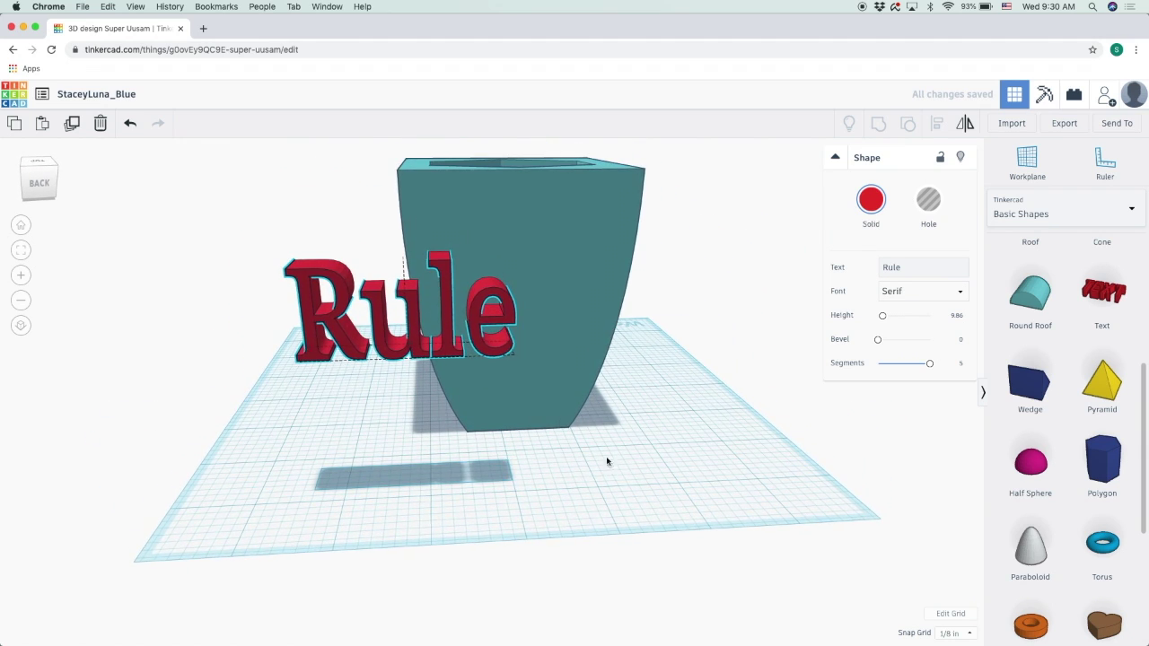
pyautogui.moveTo(446, 314); pyautogui.dragTo(557, 292)
pyautogui.moveTo(649, 413); pyautogui.dragTo(687, 521, button='right')
pyautogui.moveTo(341, 569); pyautogui.dragTo(321, 423, button='right')
# Step: Select all three shapes and centre the Rule text across the planter with Align
pyautogui.hotkey('ctrl', 'a')
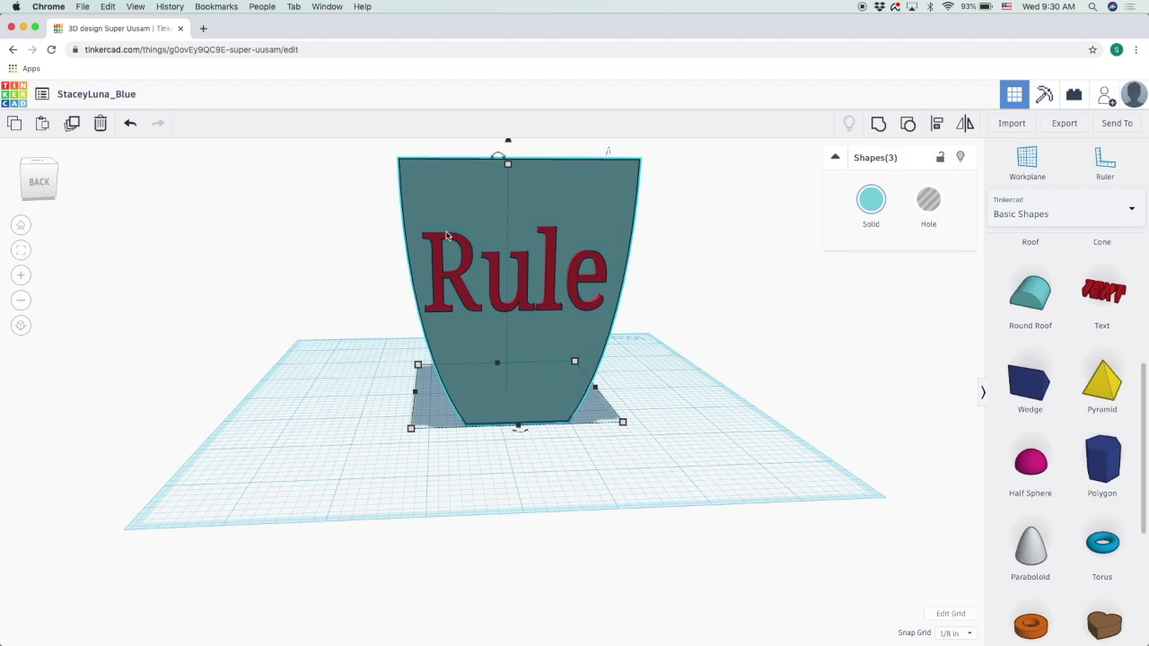
pyautogui.click(936, 125)
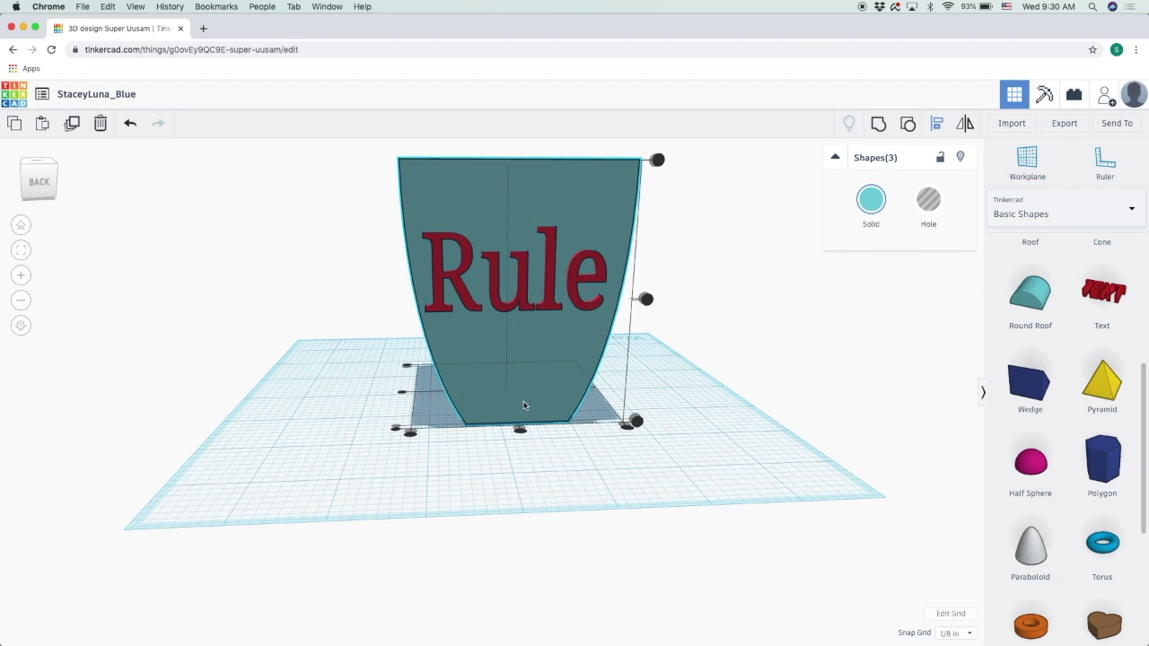
pyautogui.click(521, 433)
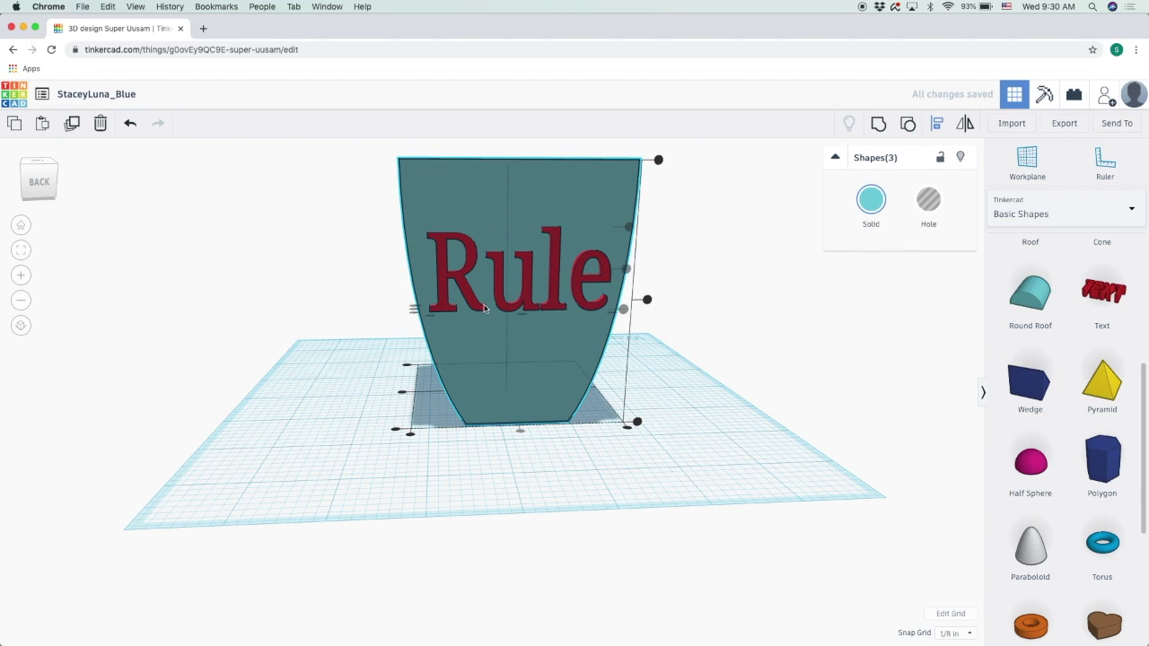
pyautogui.click(555, 464)
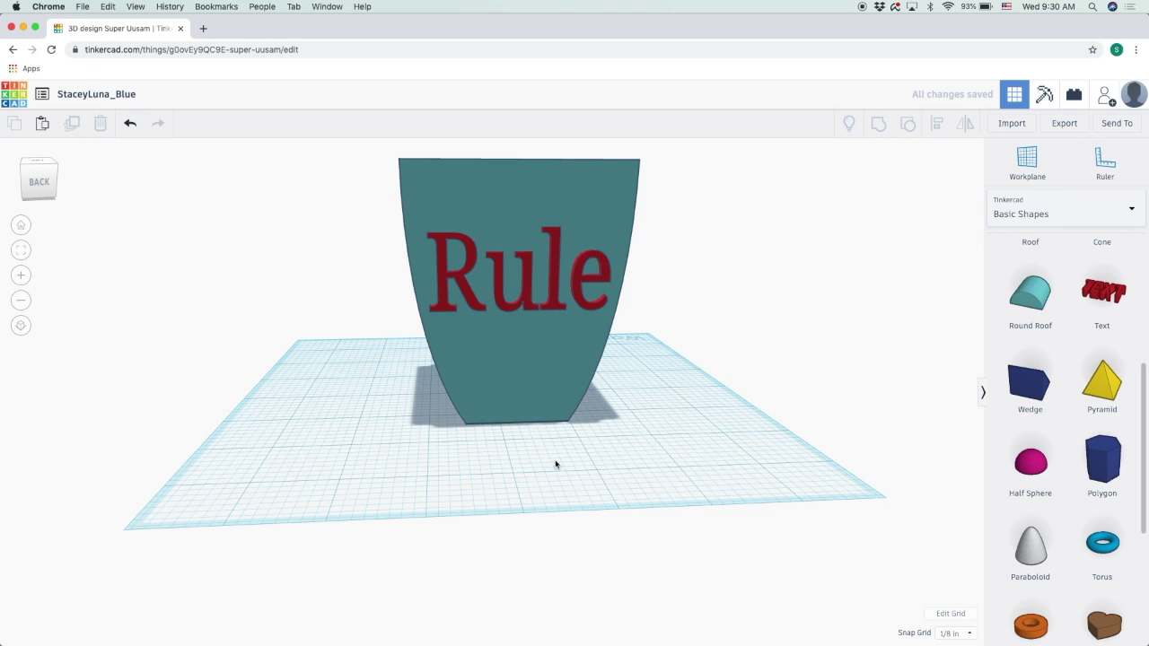
# Step: Box-select the planter with both words and group them into one object
pyautogui.moveTo(356, 401); pyautogui.dragTo(655, 474, button='right')
pyautogui.moveTo(655, 475); pyautogui.dragTo(232, 135)
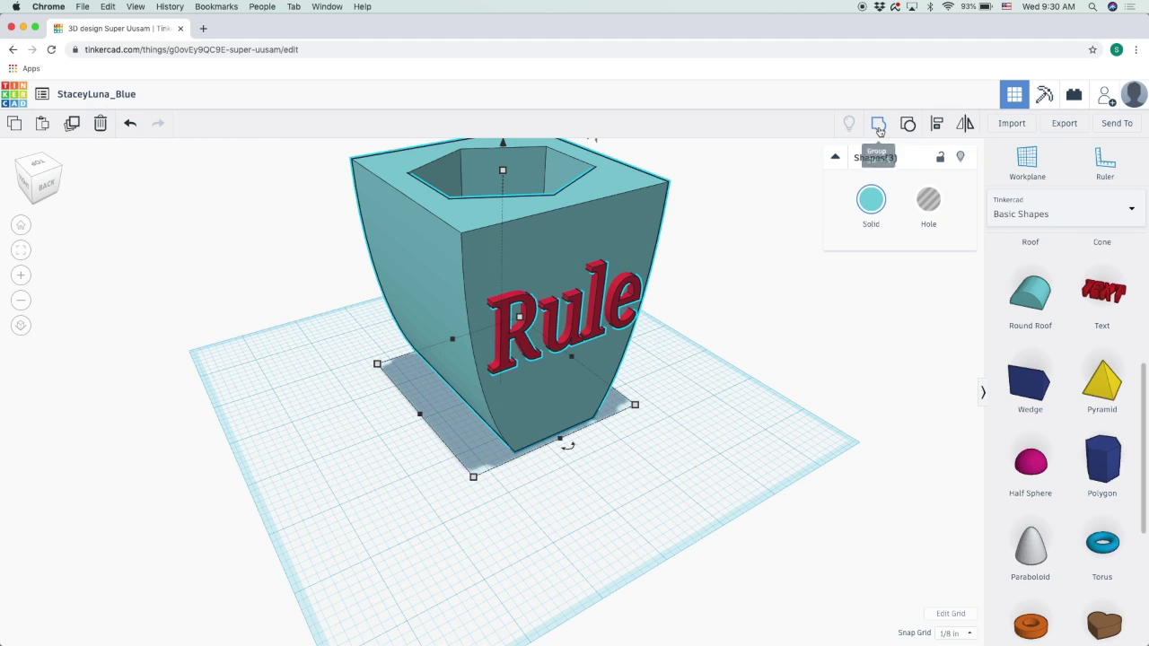
pyautogui.click(879, 125)
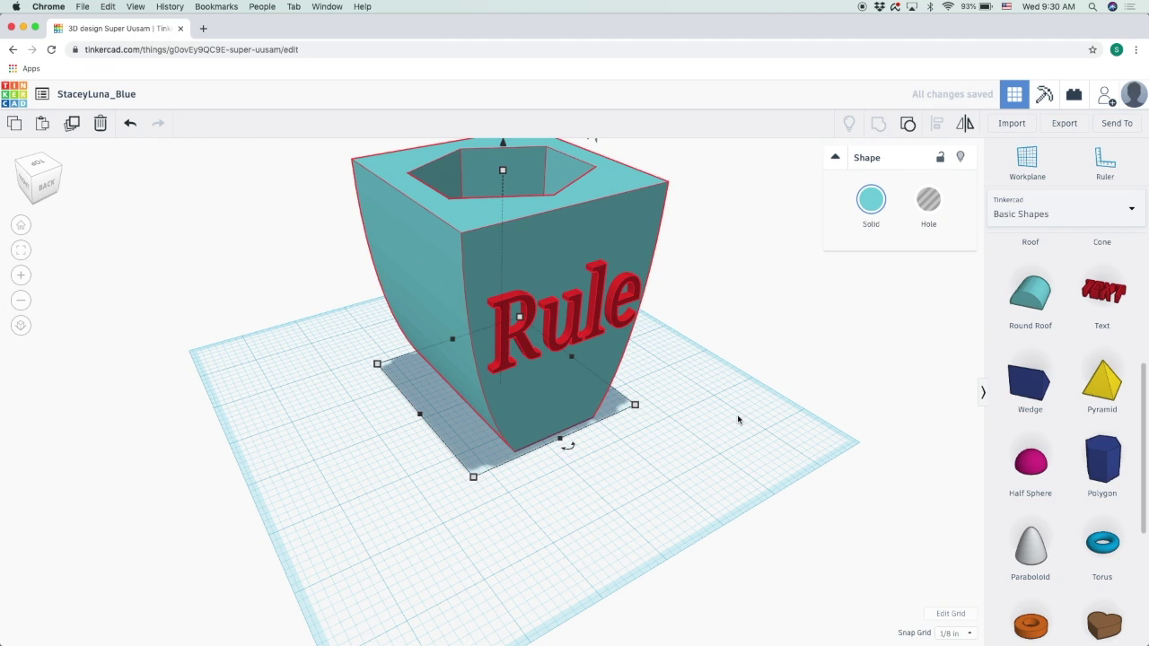
pyautogui.click(767, 419)
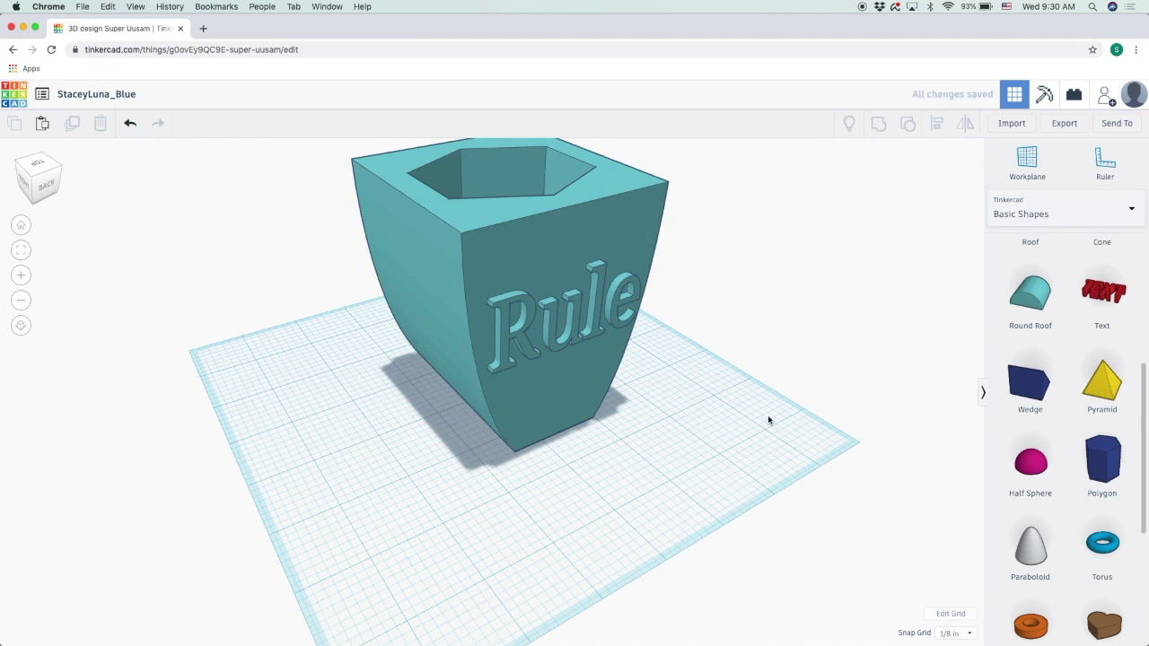
pyautogui.moveTo(767, 418); pyautogui.dragTo(615, 385, button='right')
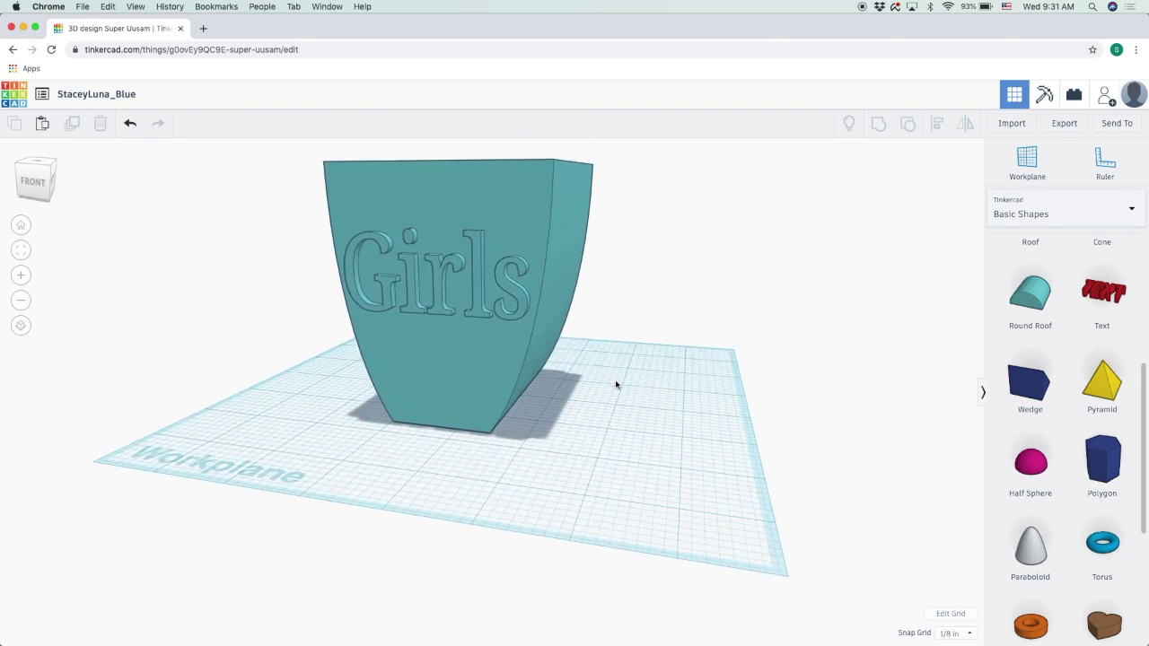